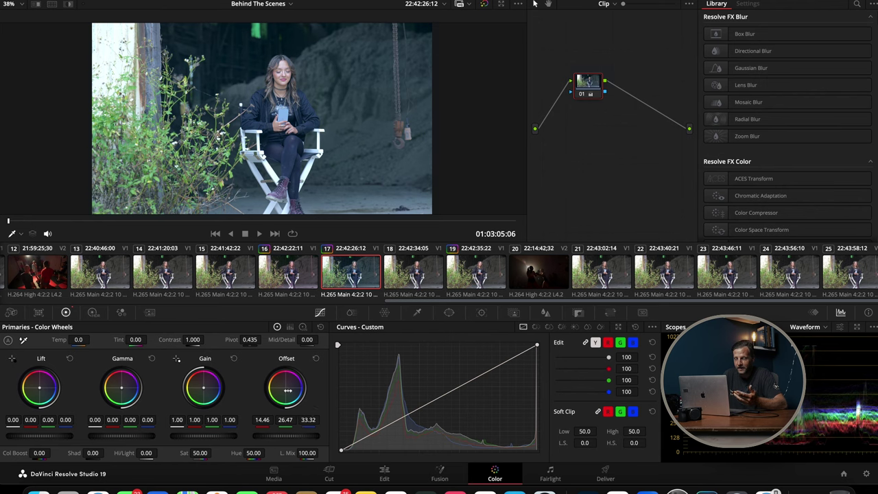
Step: Apply clip 17's grade onto clip 18
click(415, 271)
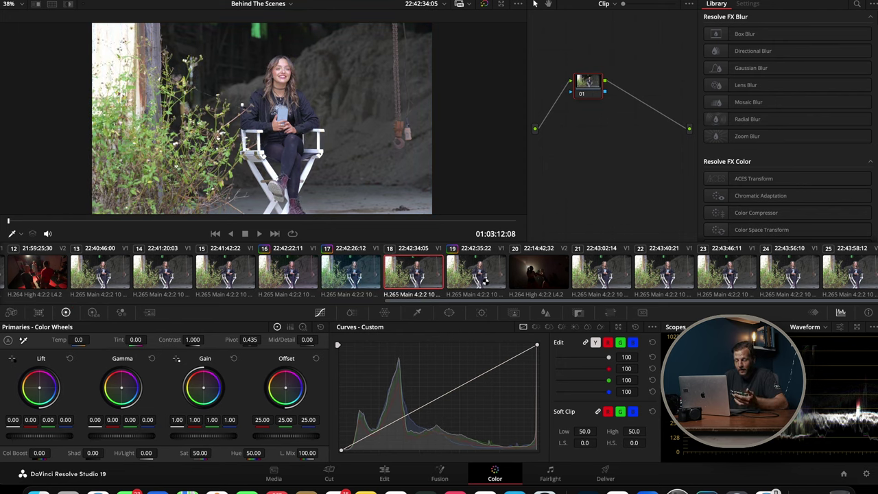
right_click(352, 272)
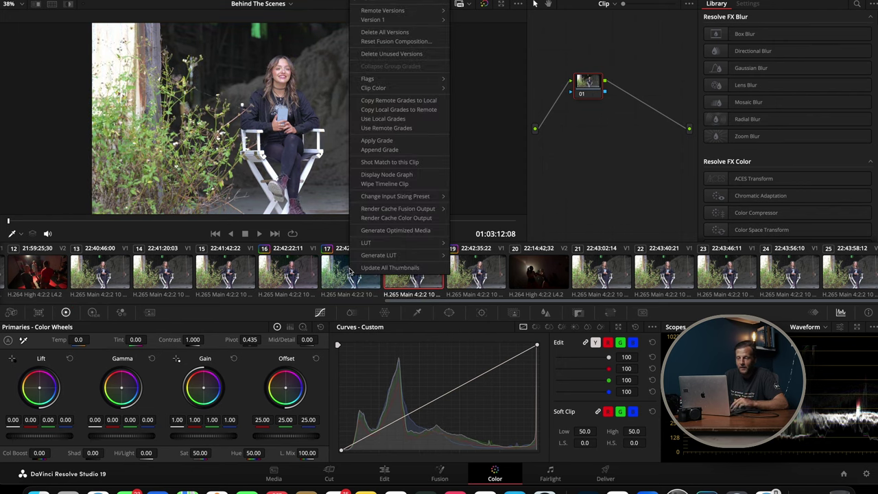
click(410, 140)
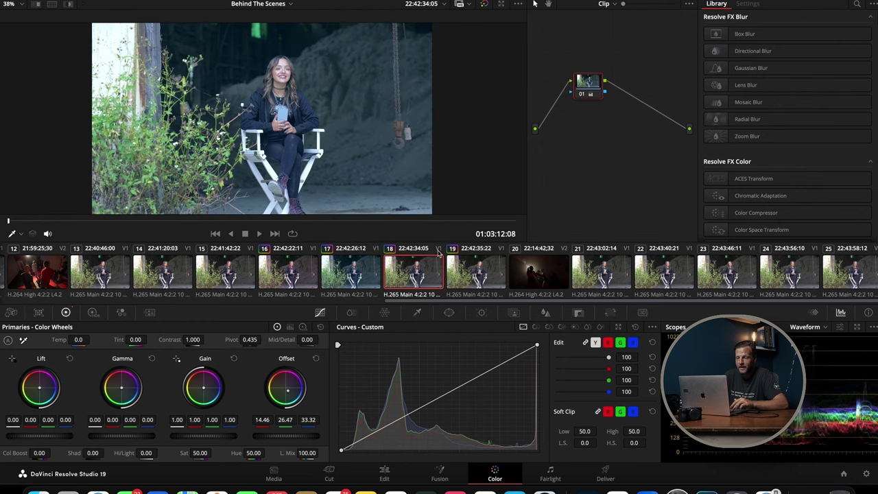
Step: Set the timeline's interview clips to Use Remote Grades
click(484, 289)
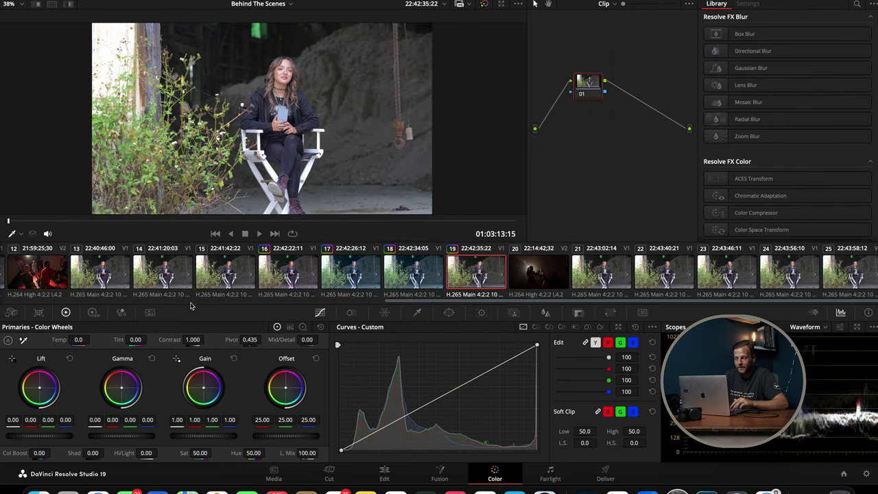
click(350, 274)
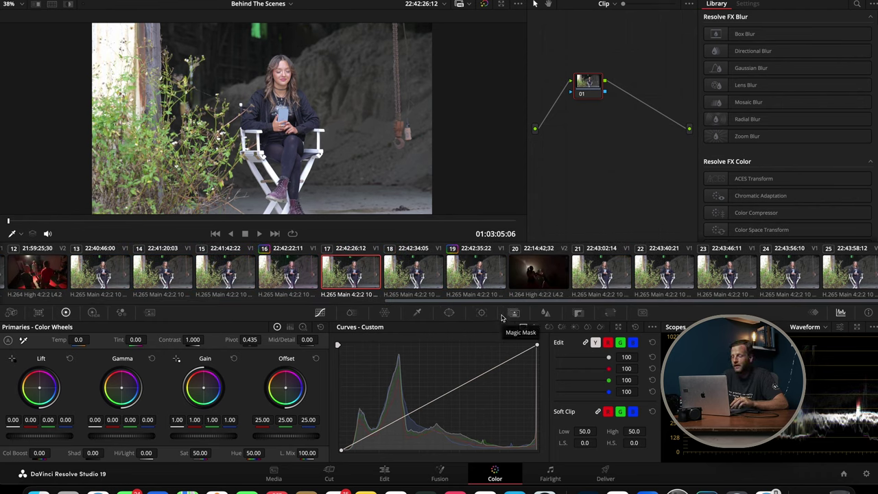
right_click(356, 274)
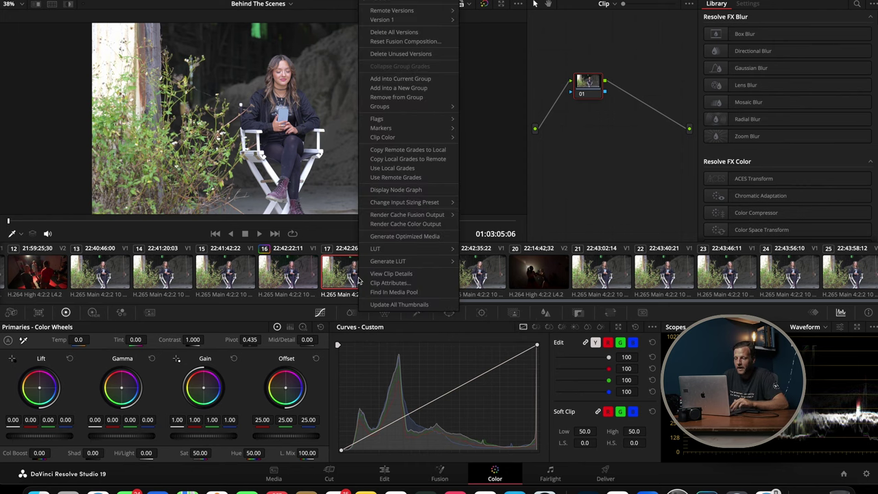
click(405, 177)
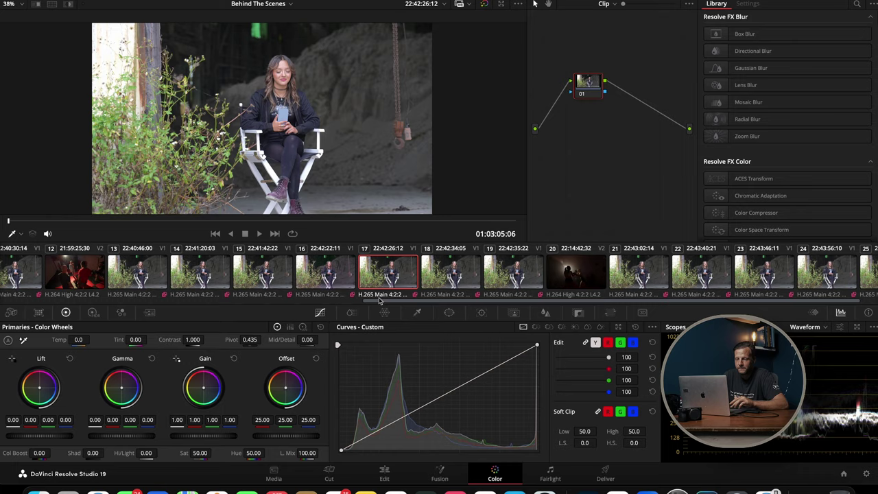
scroll(513, 300, left, 2)
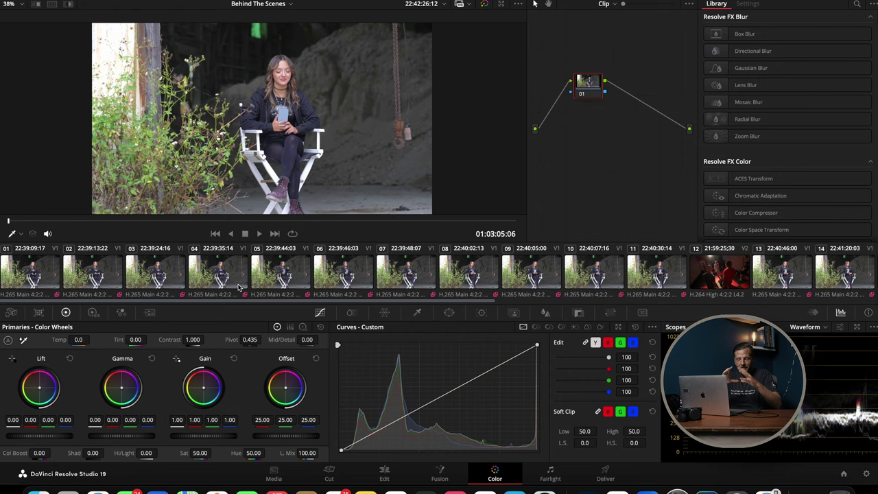
scroll(239, 288, right, 2)
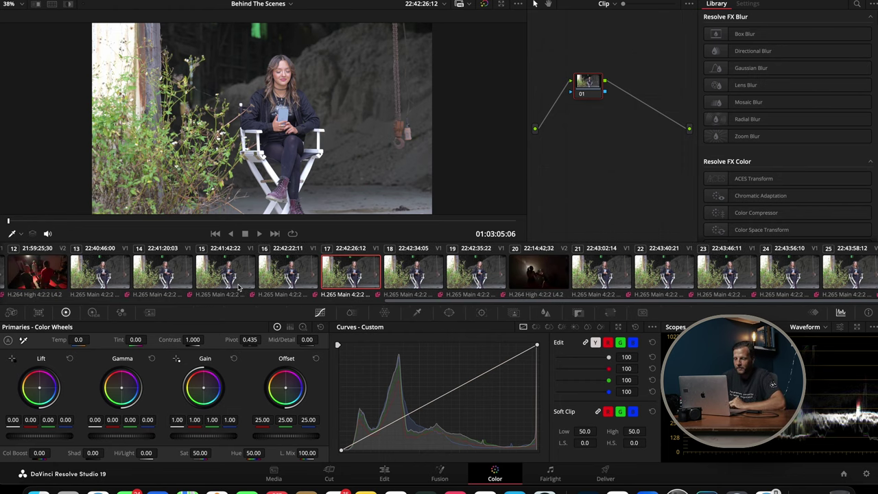
click(485, 275)
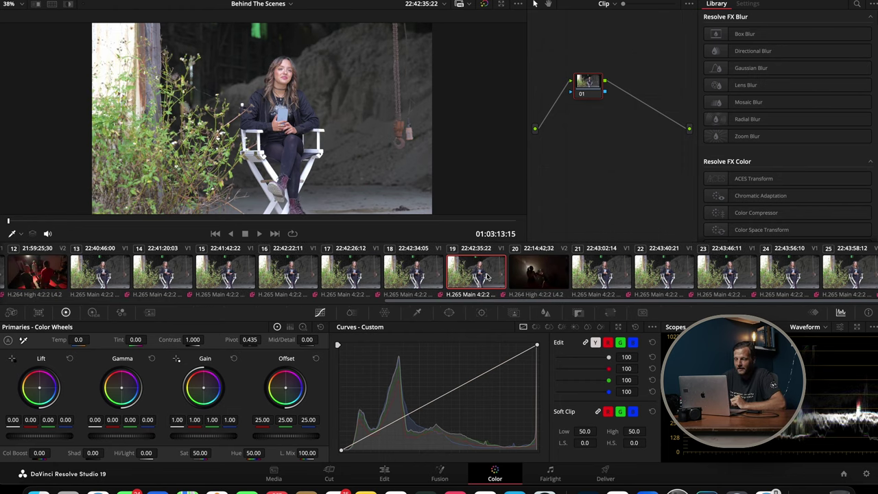
click(519, 275)
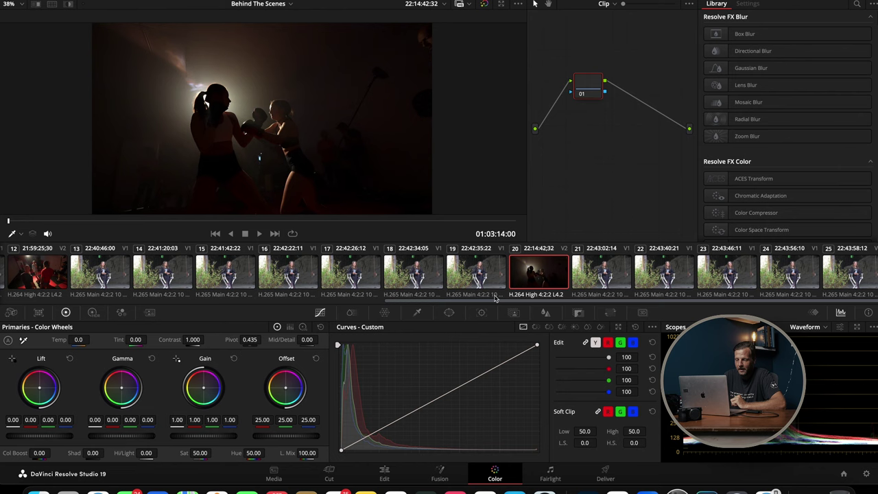
click(485, 275)
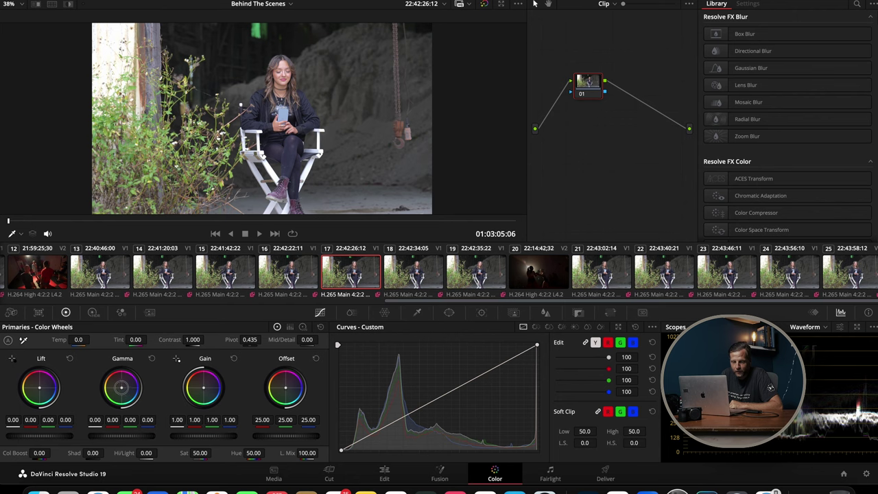
Step: Cool clip 17's Lift, warm its Gamma slightly, and pull down a shadow point on the Custom curve
click(114, 380)
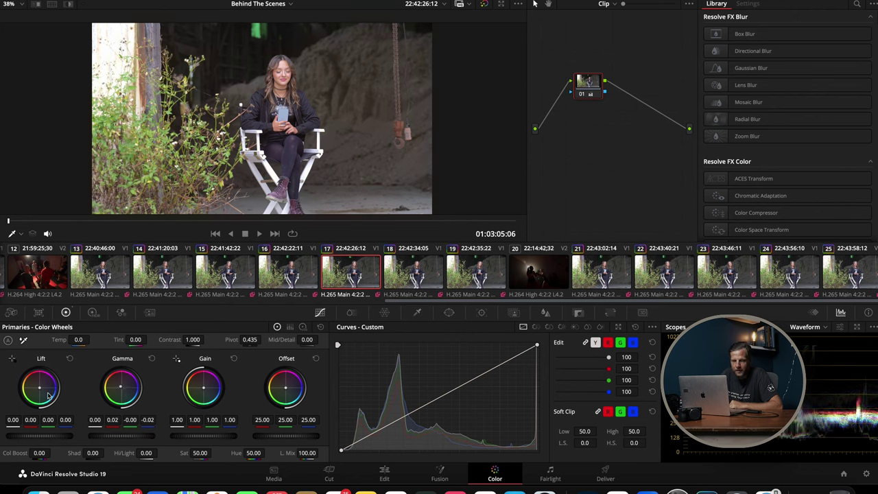
drag(41, 388, 50, 398)
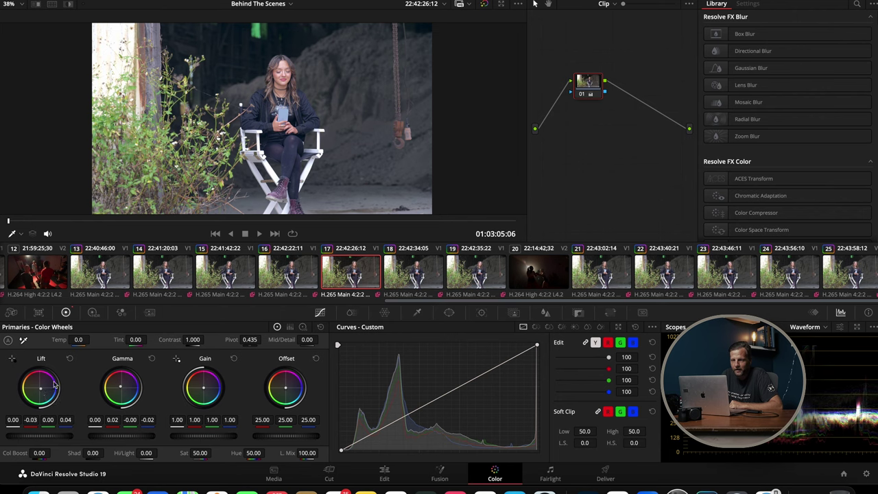
drag(118, 384, 119, 385)
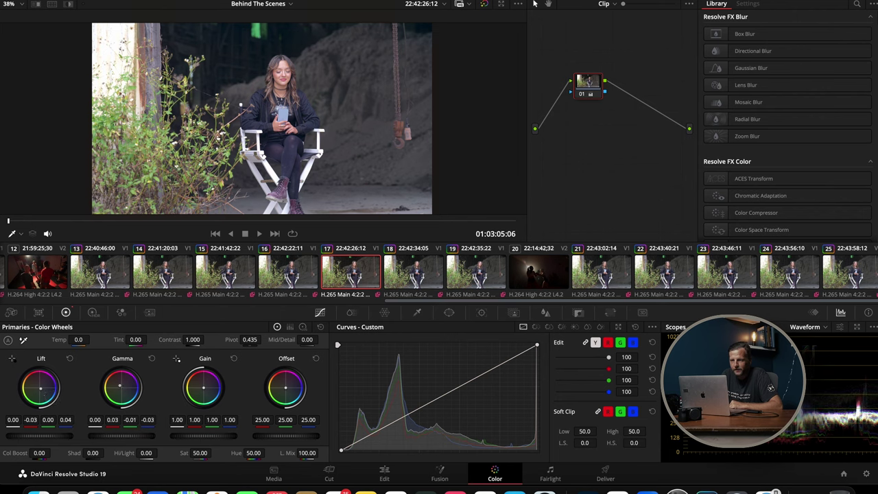
drag(382, 439, 377, 440)
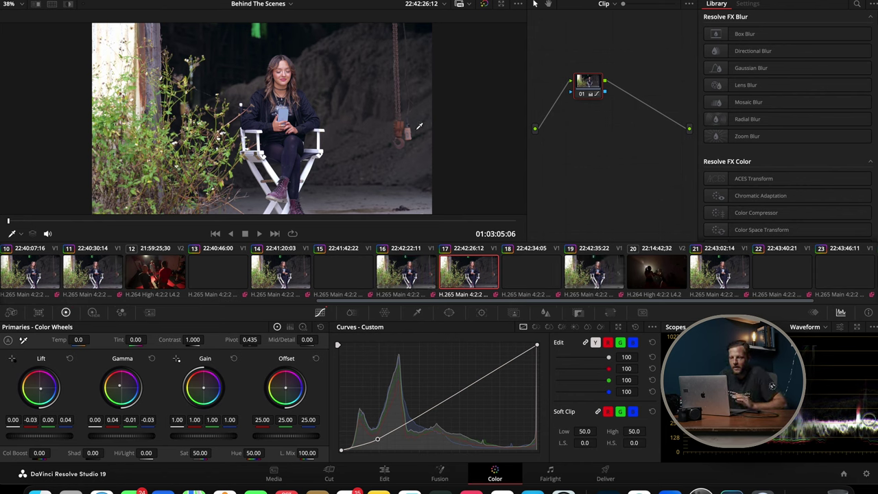
Step: Set Timeline 13's clip to Use Remote Grades, then return to the Behind The Scenes timeline
click(293, 4)
click(287, 29)
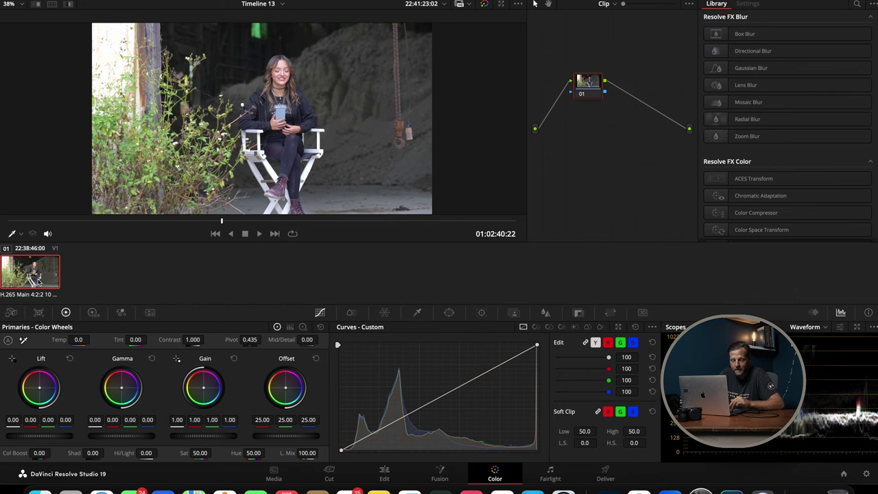
right_click(37, 282)
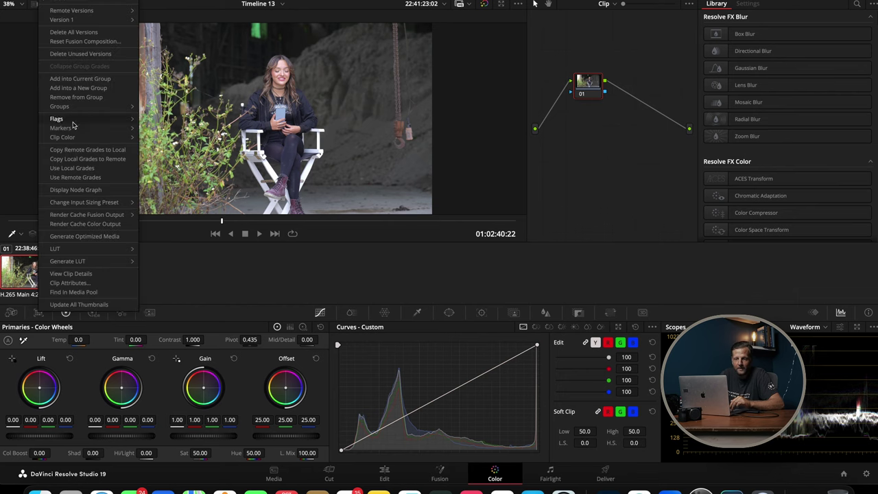
click(87, 176)
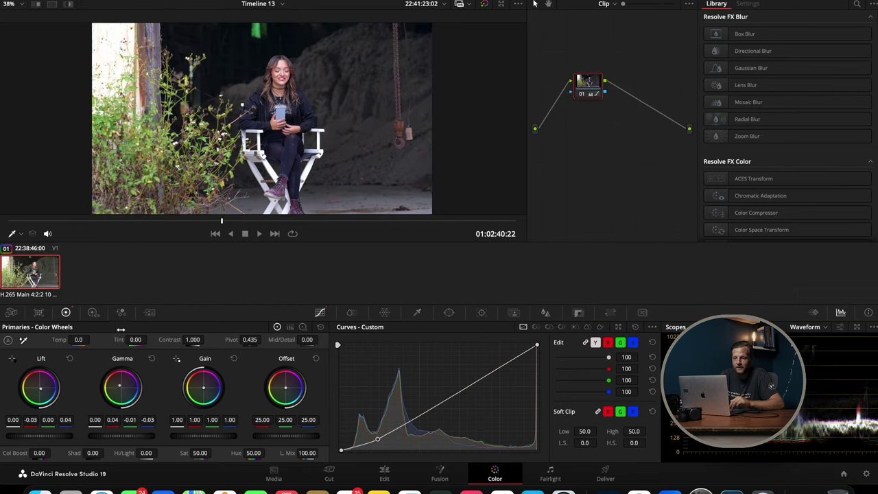
click(280, 8)
click(285, 28)
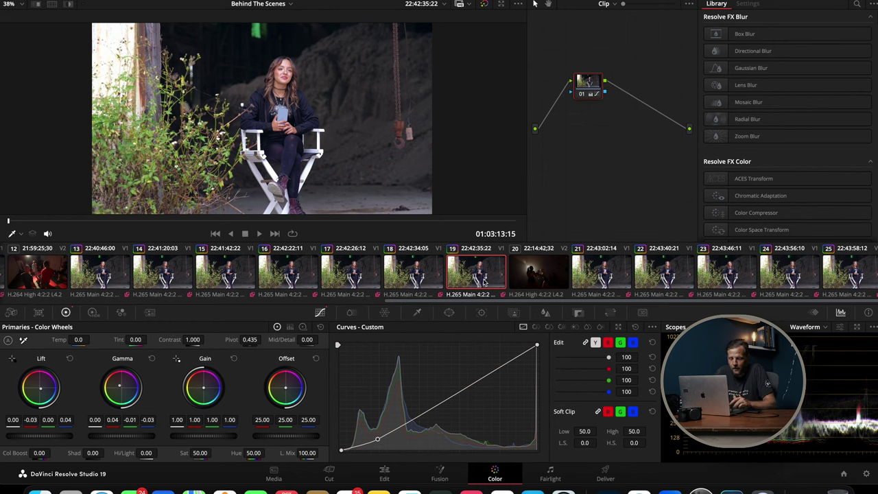
Step: Switch clip 19 to Use Local Grades
right_click(484, 281)
mouse_move(547, 4)
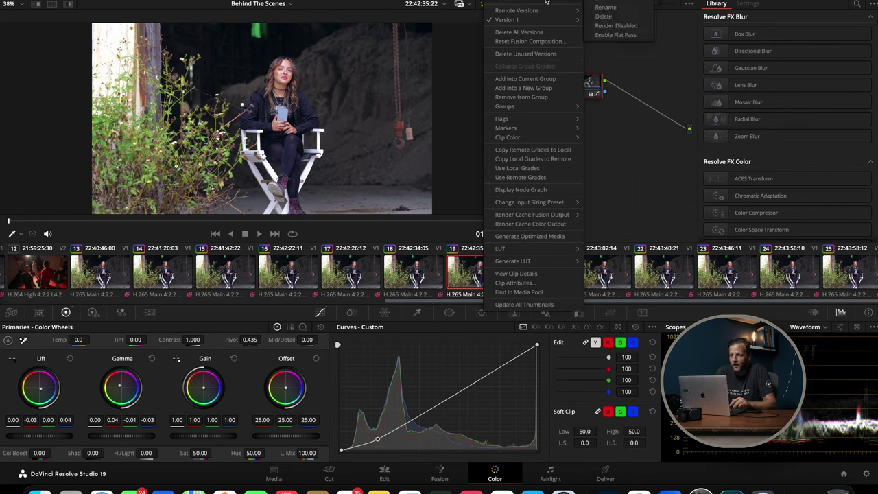
click(521, 151)
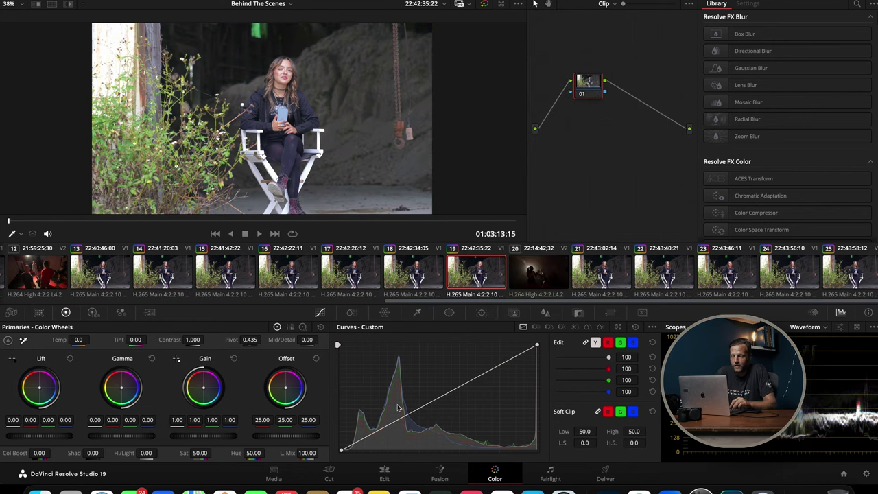
Step: Compare clips 18 and 19 with their grades bypassed and restored using Shift+D
click(412, 272)
key(shift+d)
key(shift+d)
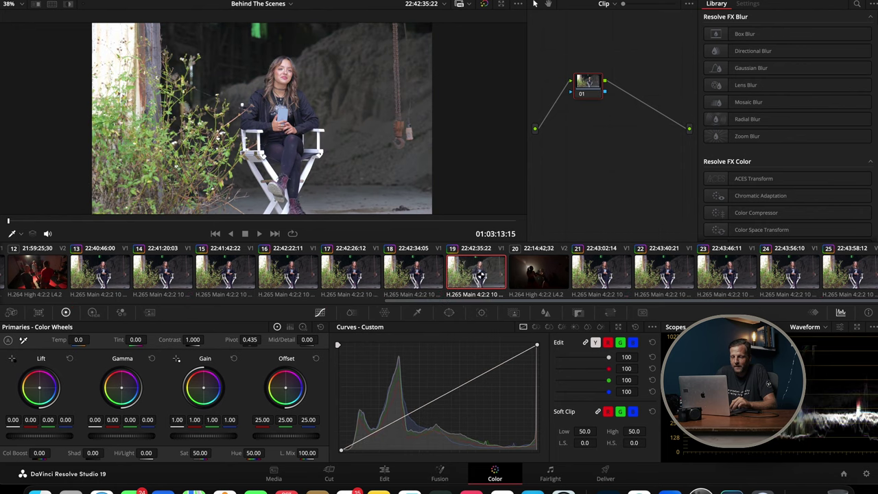
key(shift+d)
key(shift+d)
key(shift+d)
key(shift+d)
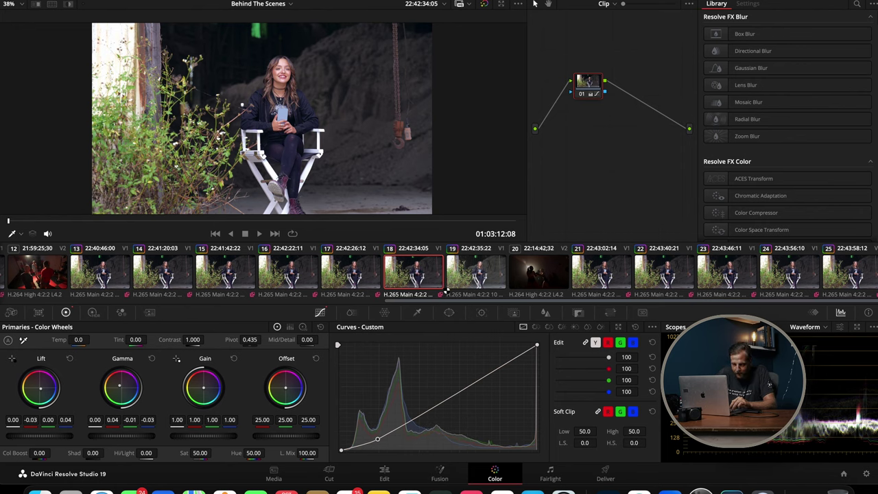
key(Down)
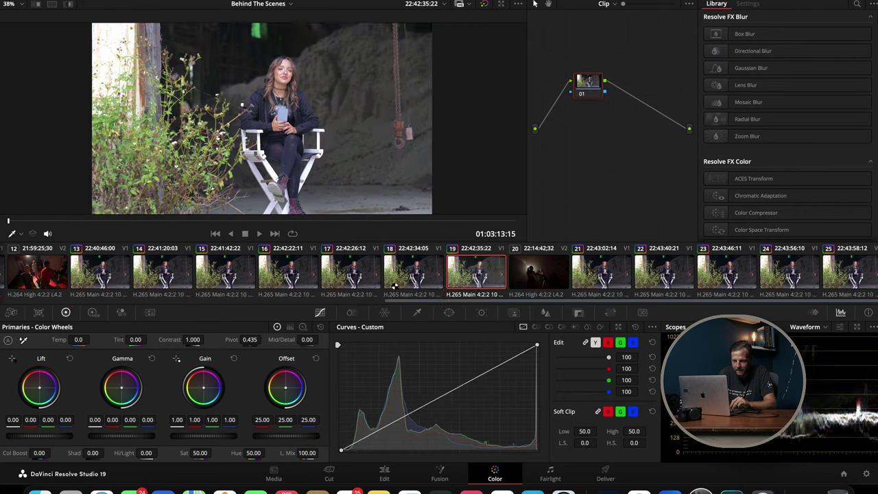
key(shift+d)
key(shift+d)
key(shift+d)
key(shift+d)
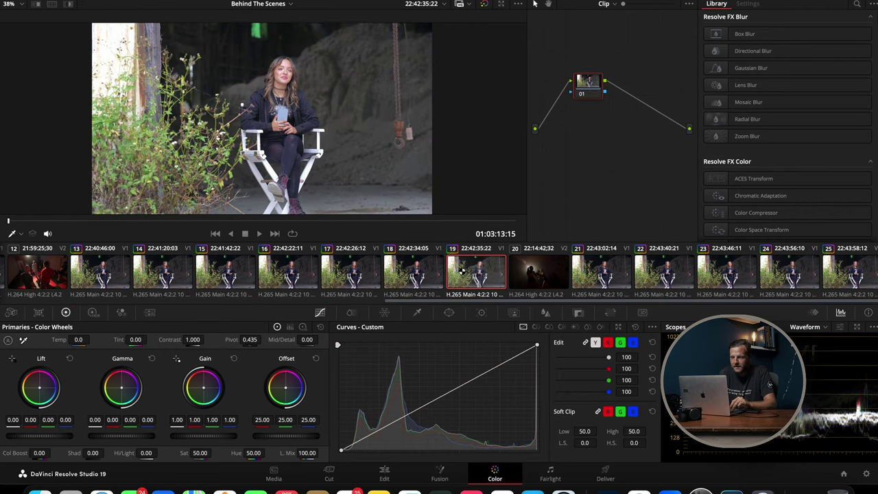
Step: Drop clip 19's saturation to 0 and shape an S-curve with brighter highlights and slightly lifted shadows
drag(199, 453, 165, 452)
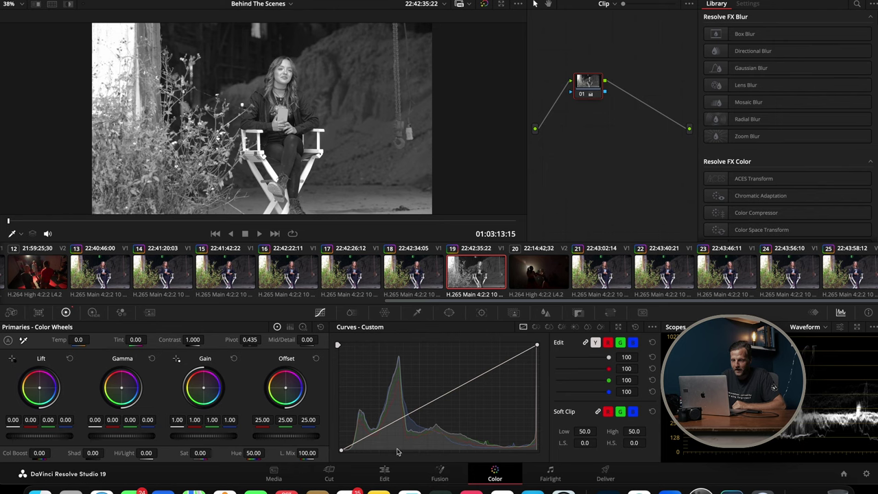
drag(368, 439, 398, 437)
drag(497, 366, 494, 362)
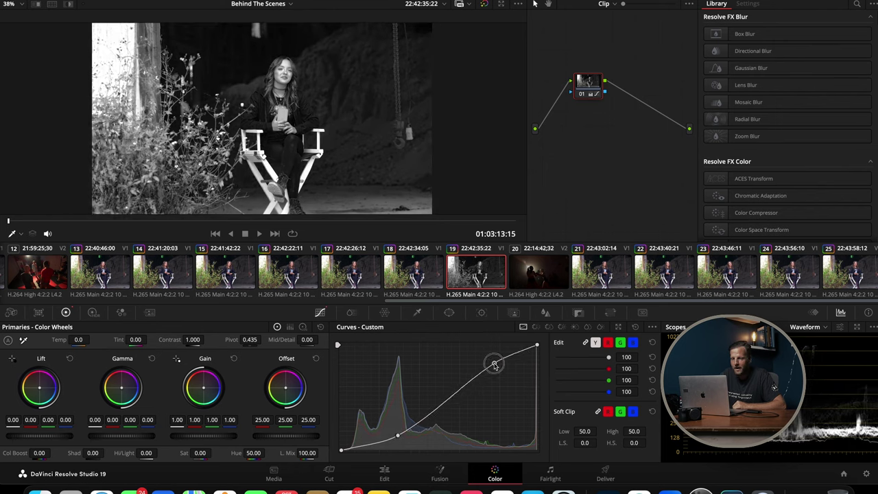
drag(398, 438, 397, 434)
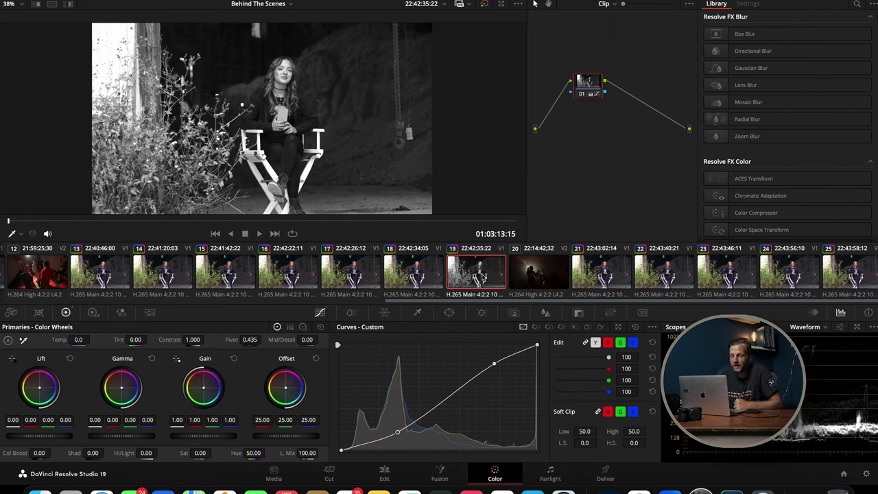
Step: Toggle grade bypass and review clips 17, 18 and 19 to compare their looks
key(shift+d)
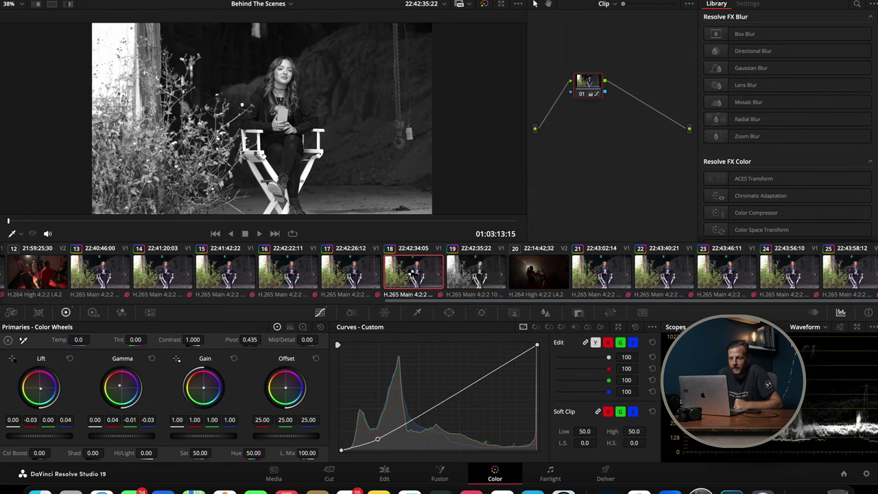
key(shift+d)
click(415, 272)
click(465, 271)
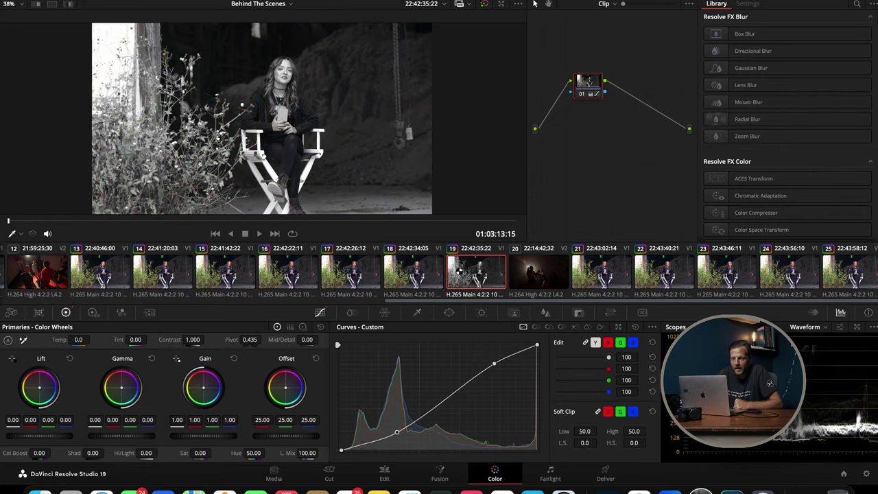
click(425, 269)
click(339, 270)
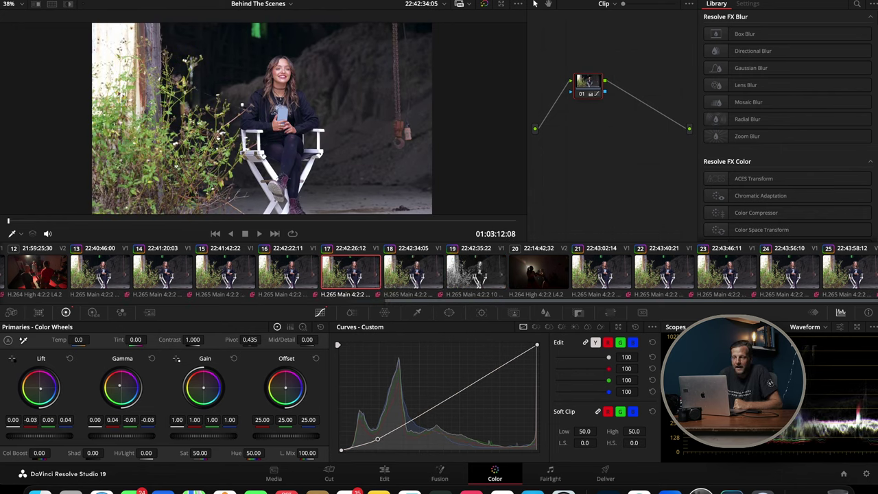
Step: Switch to Timeline 13 and push the shared grade's Offset toward red and yellow
click(274, 3)
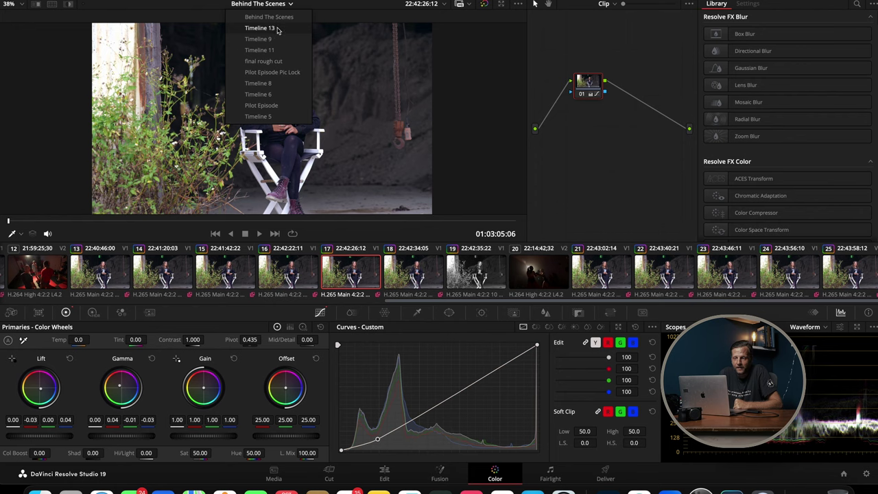
click(260, 28)
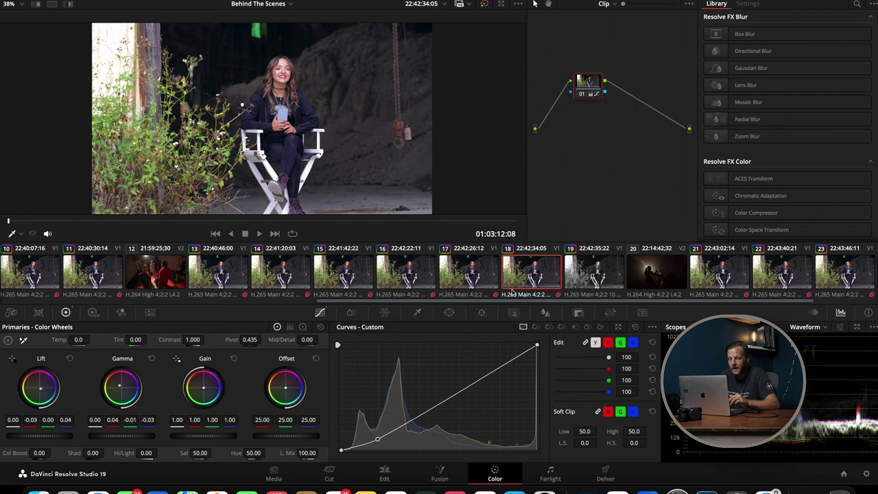
drag(287, 391, 265, 367)
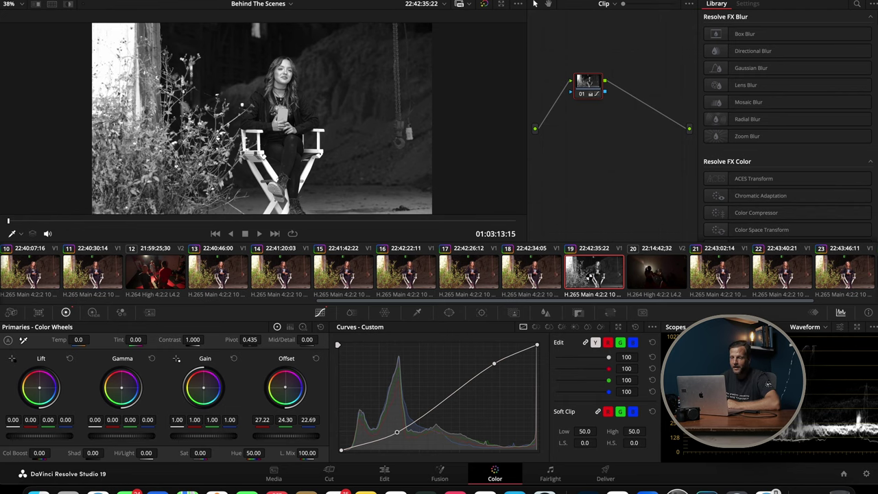
Step: Load clip 19's local Version 1 grade
right_click(587, 272)
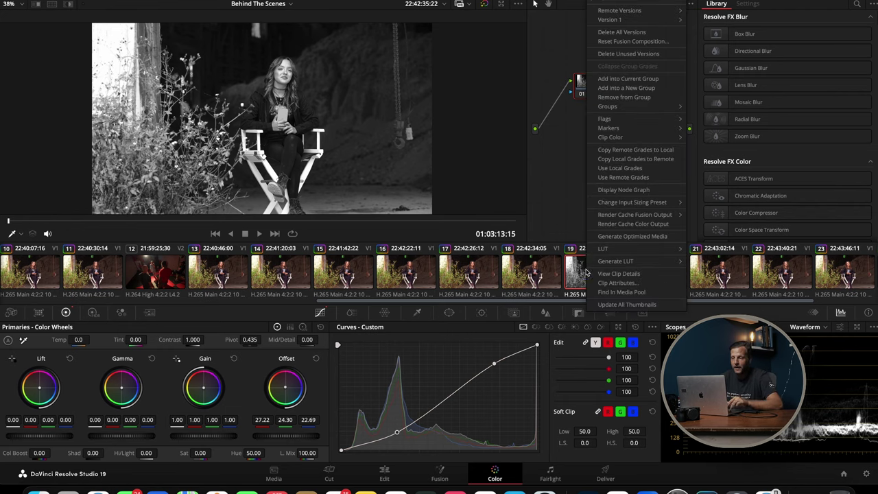
mouse_move(620, 20)
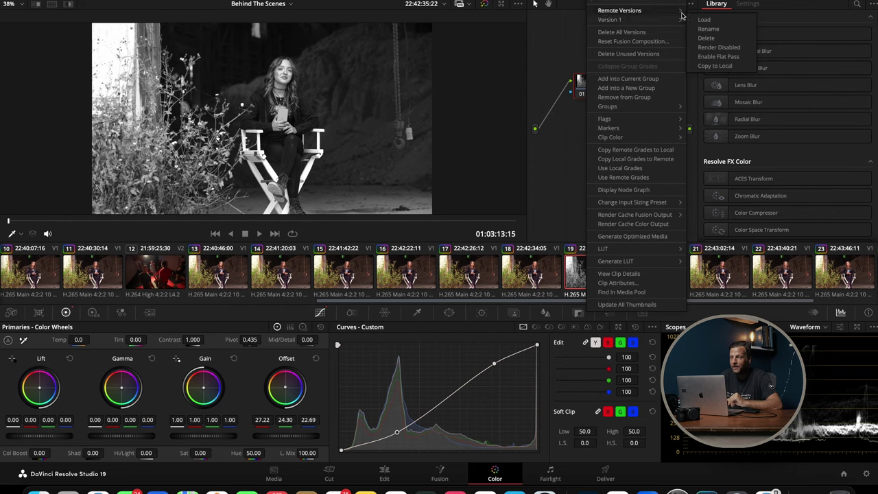
click(732, 22)
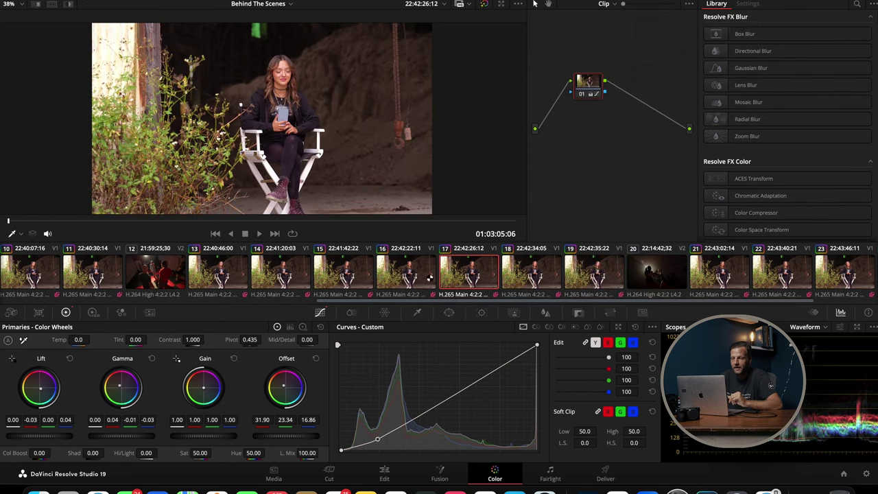
Step: Load clip 19's other version from the version menu
right_click(591, 277)
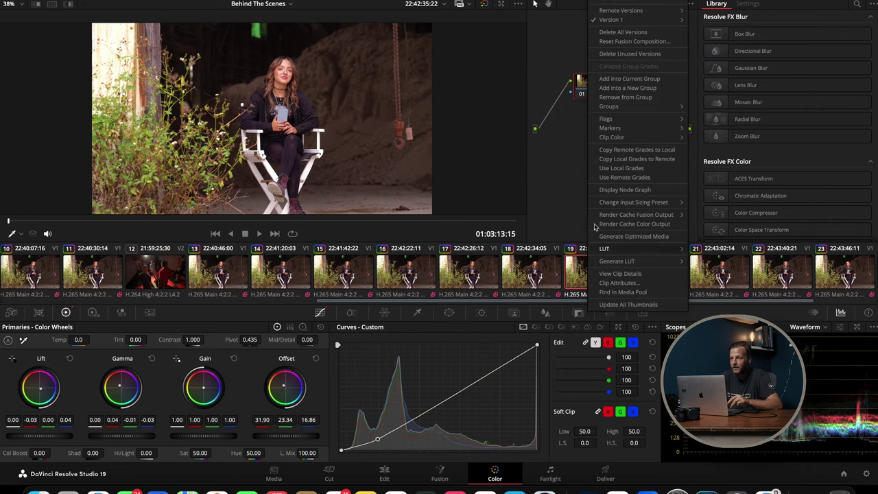
mouse_move(622, 8)
click(713, 17)
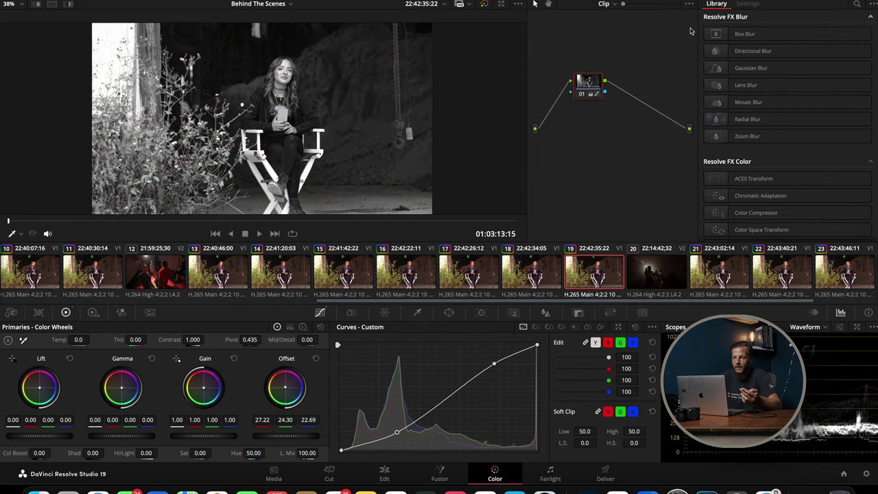
Step: Select clip 18 and bring up its grading options
right_click(523, 265)
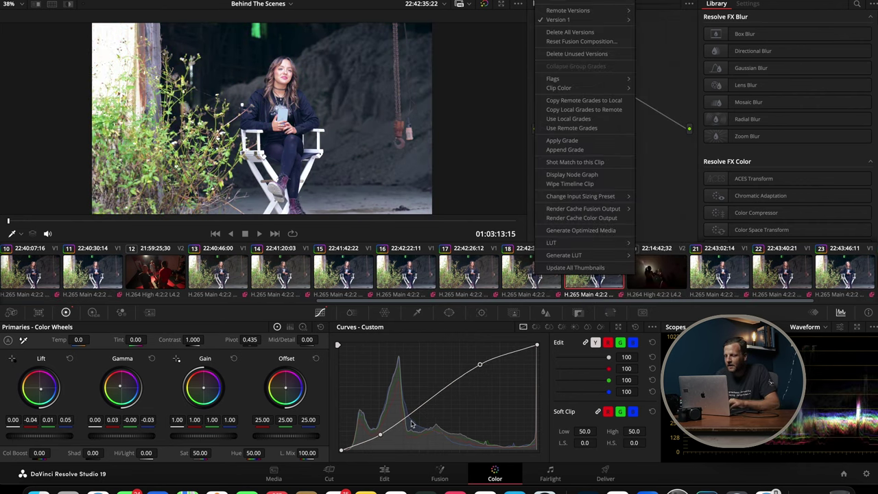
click(531, 275)
right_click(528, 274)
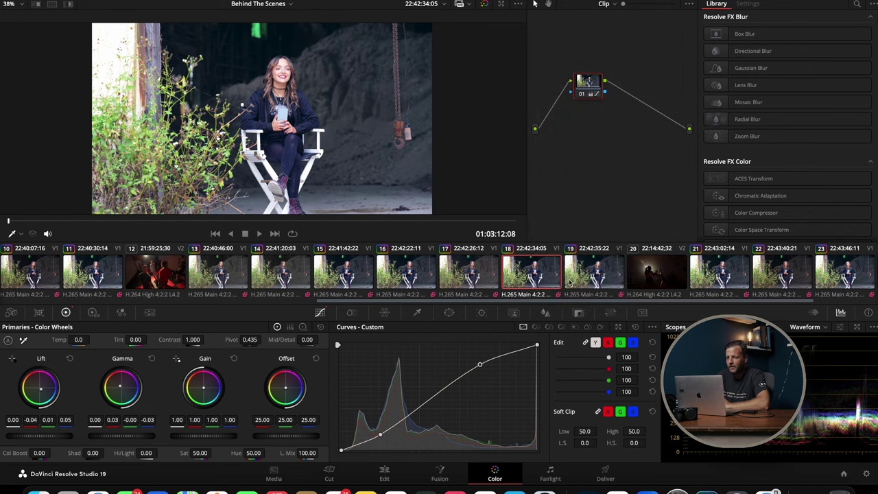
Step: Copy clip 18's local grade to the shared remote grade
click(569, 281)
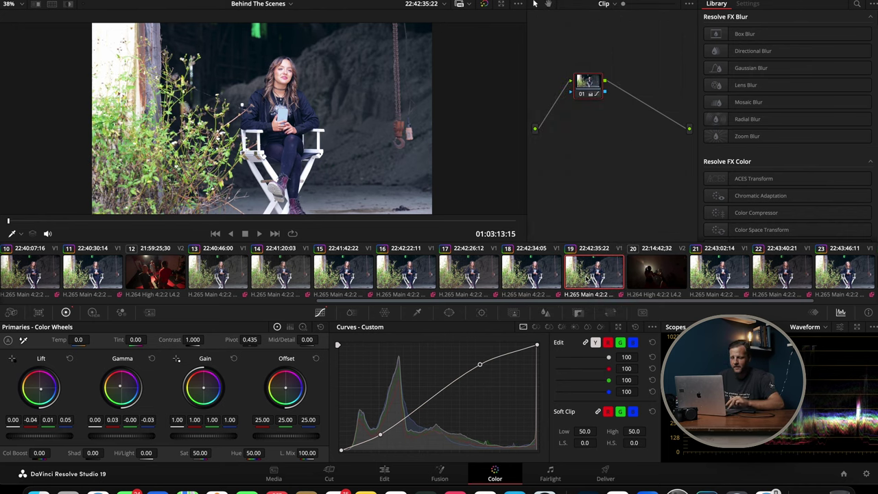
right_click(576, 277)
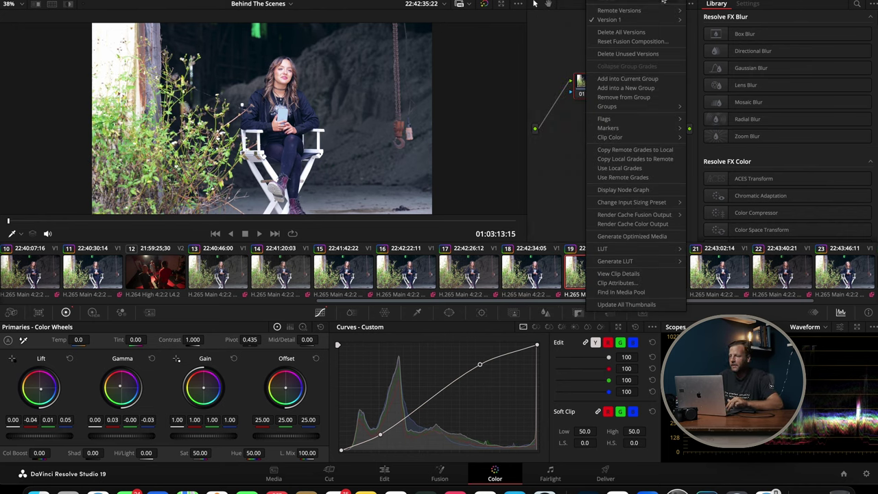
mouse_move(655, 3)
click(535, 276)
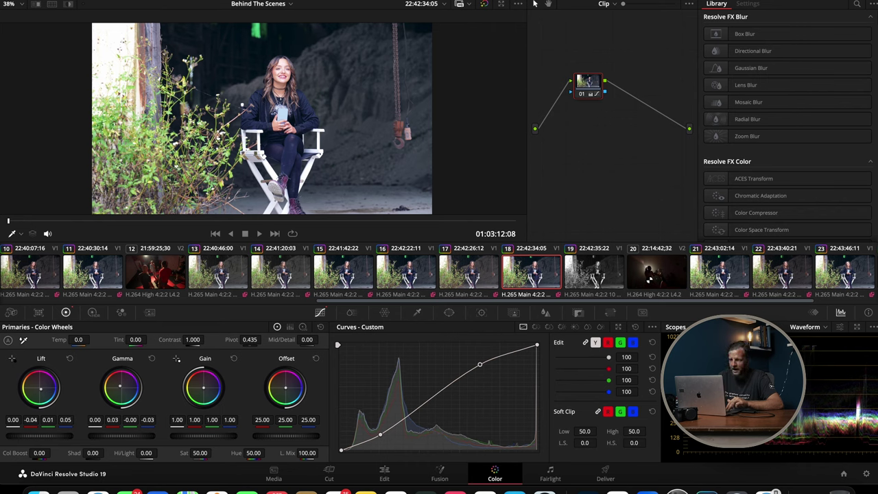
right_click(535, 277)
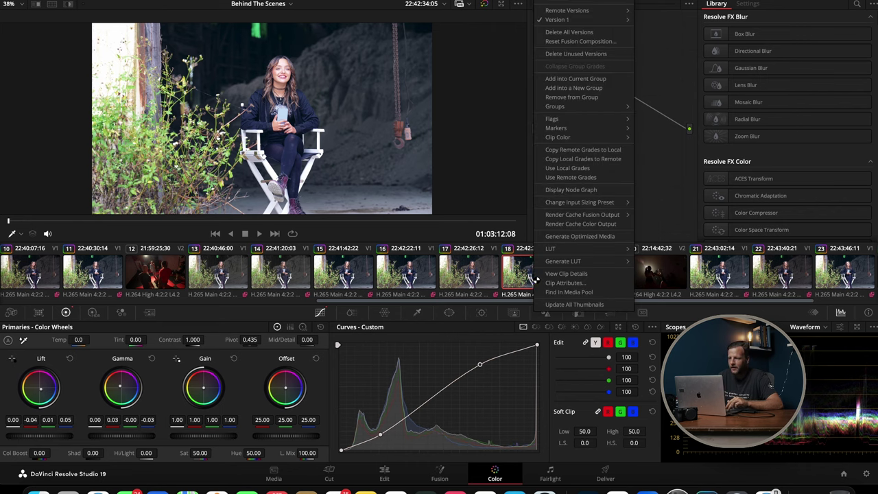
click(573, 160)
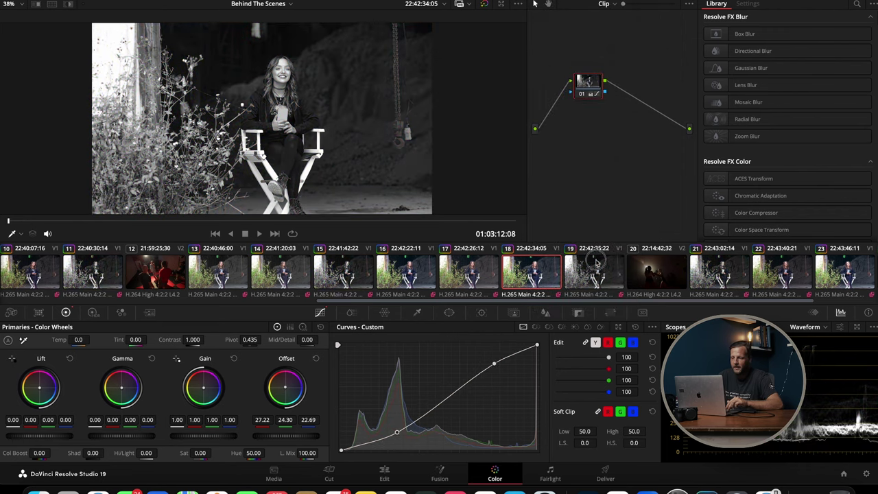
Step: Copy the shared remote grade back into clip 18's local grade
right_click(541, 283)
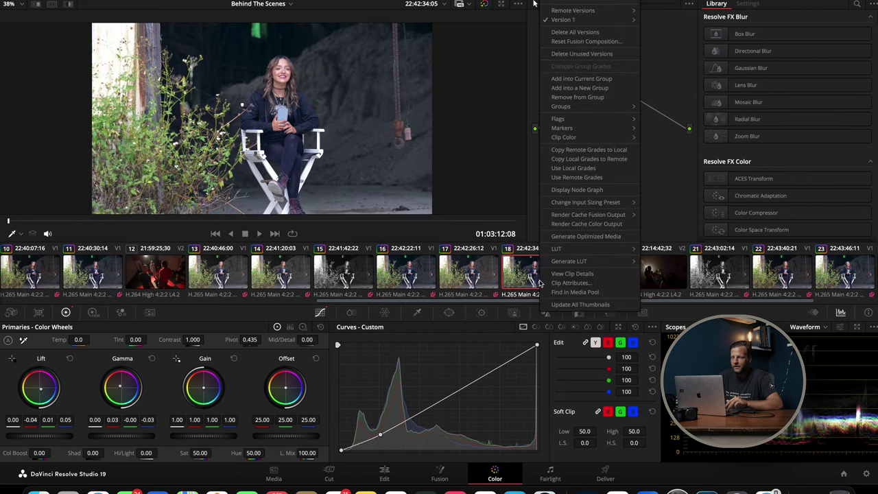
click(602, 151)
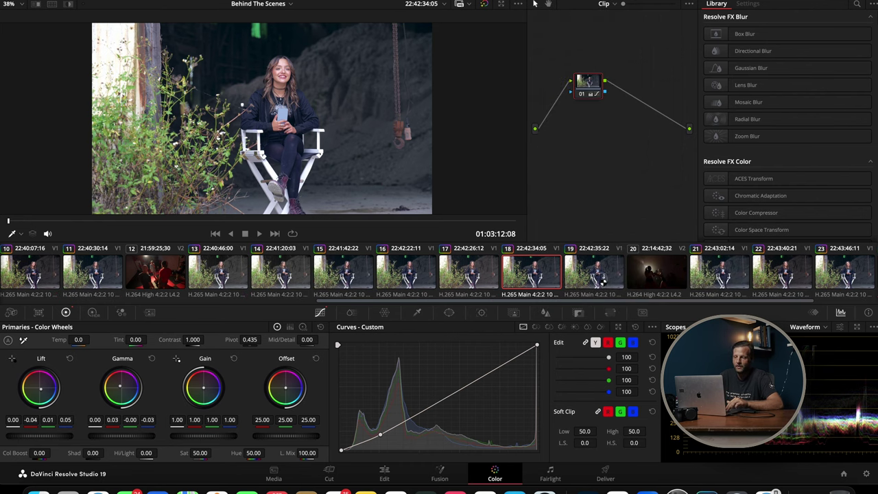
click(594, 277)
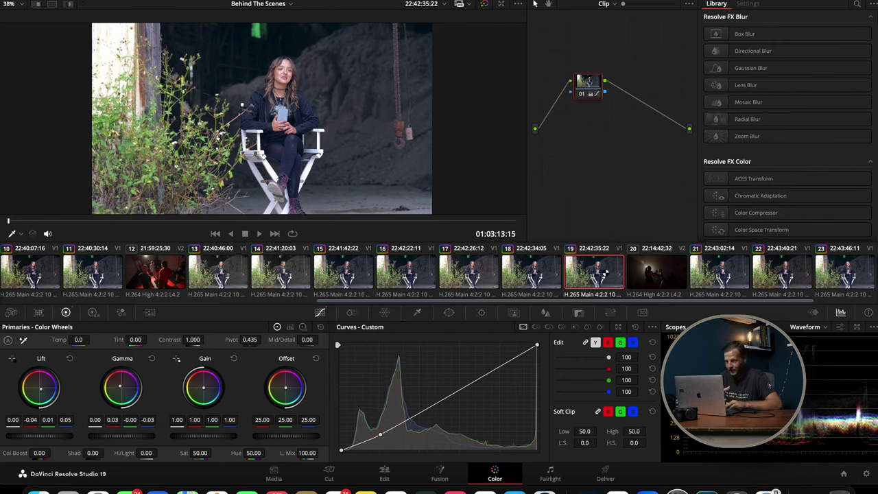
Step: Switch clip 19 to its black-and-white grade with Ctrl+V and set clip 18 to Use Remote Grades
key(ctrl+v)
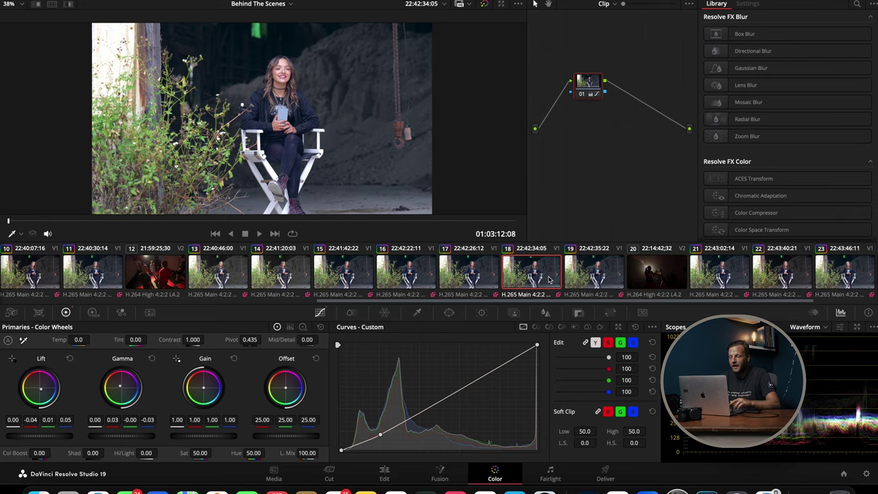
right_click(549, 278)
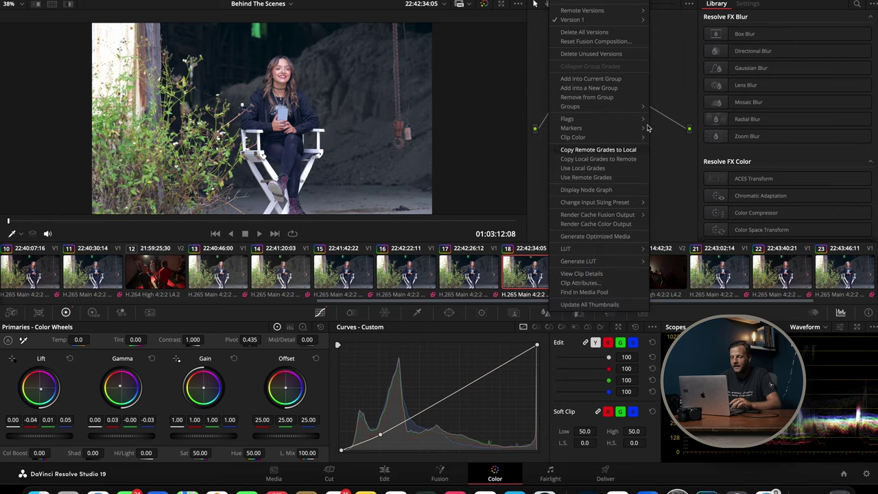
click(612, 178)
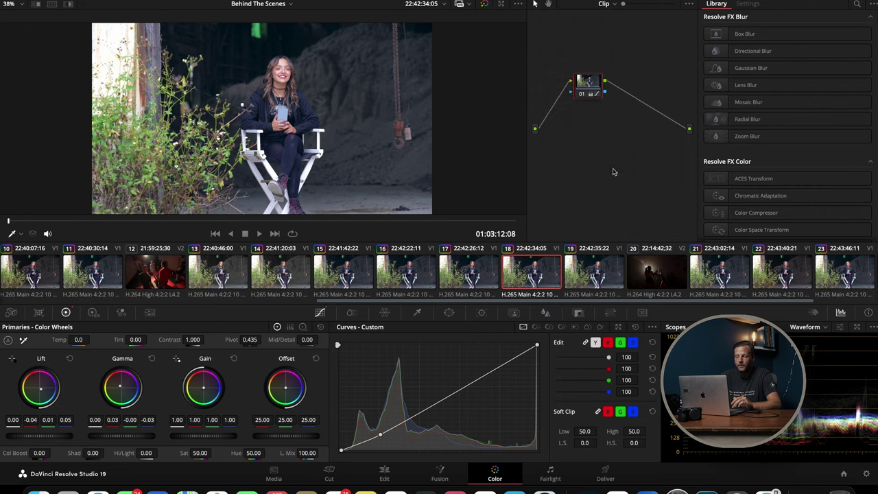
right_click(547, 284)
click(614, 180)
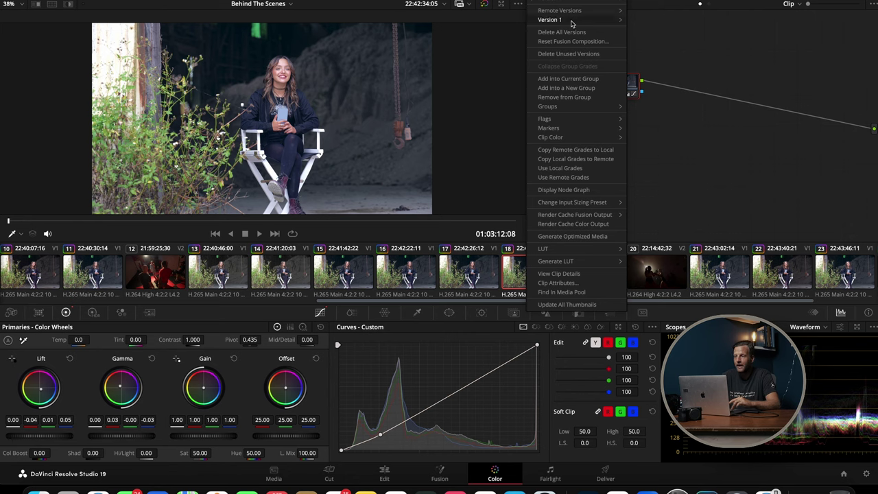
Step: Create a new local version for clip 18 and name it 'local teal orange'
mouse_move(570, 24)
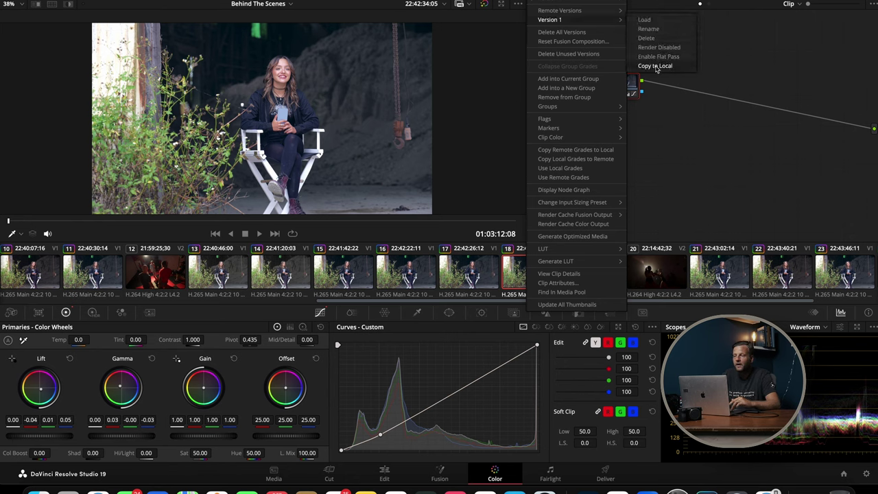
mouse_move(607, 11)
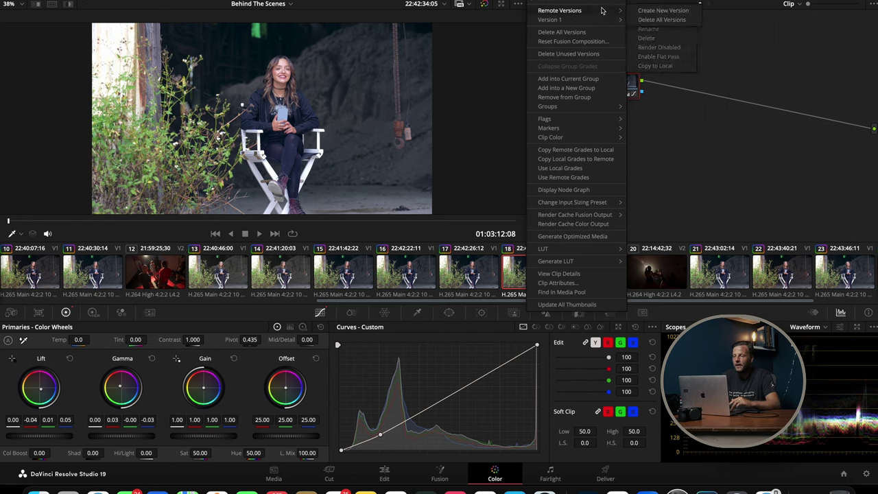
click(657, 12)
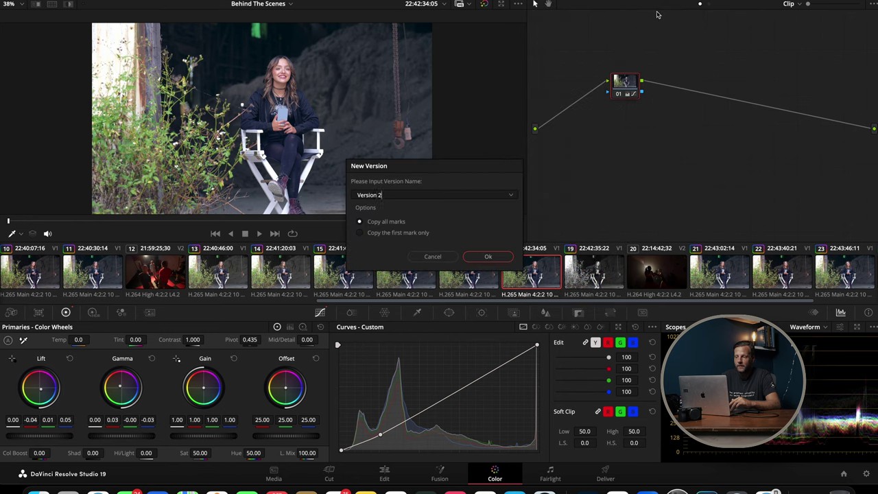
click(491, 195)
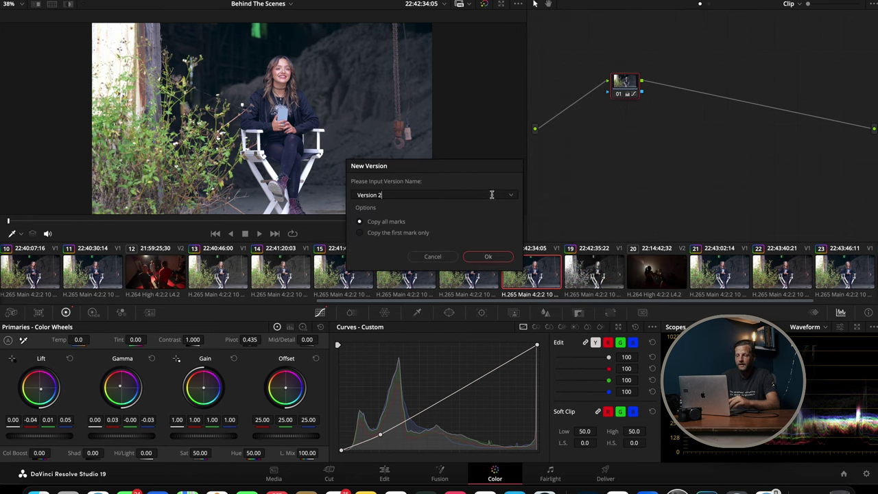
key(BackSpace)
key(BackSpace)
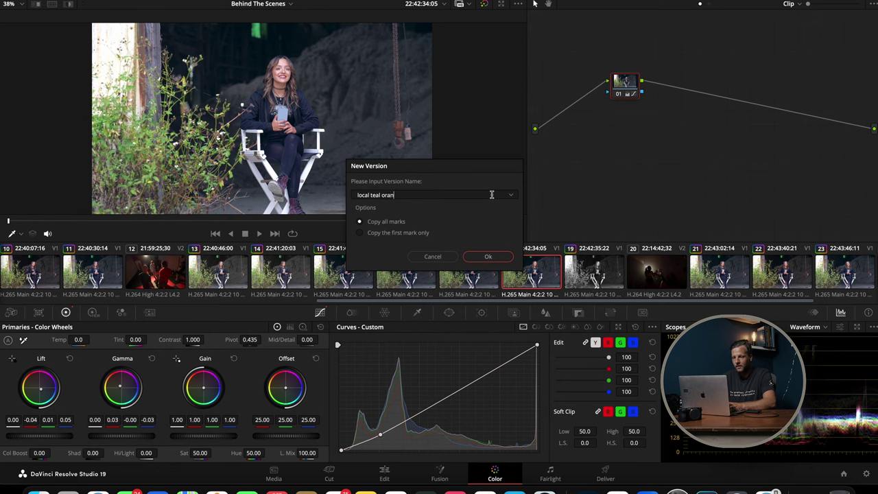
click(502, 257)
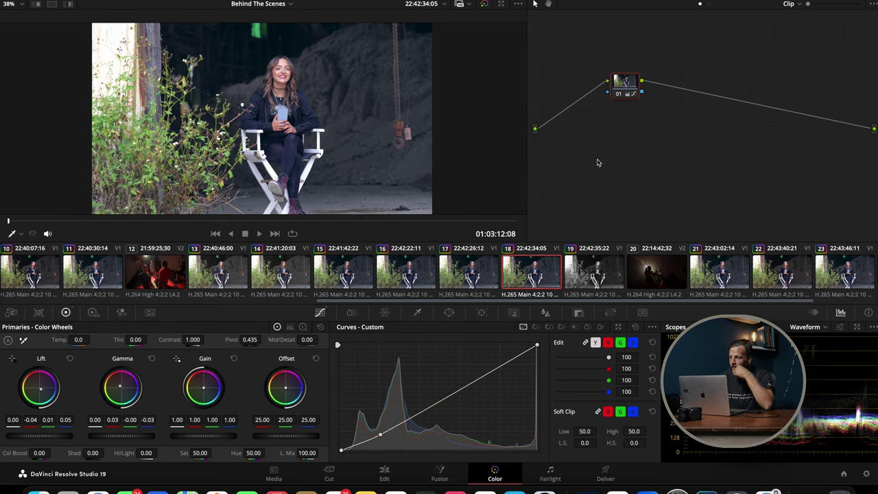
Step: Reset all grades and nodes on clip 18's local teal orange version
right_click(525, 274)
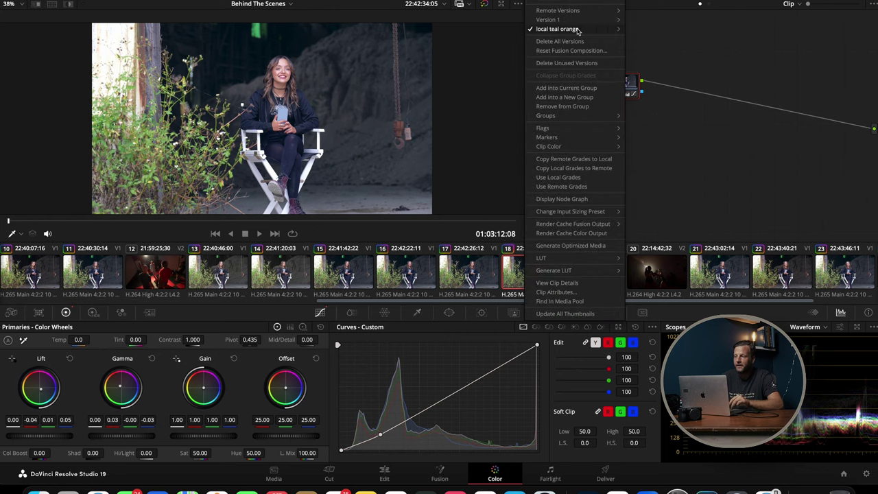
click(686, 182)
right_click(632, 124)
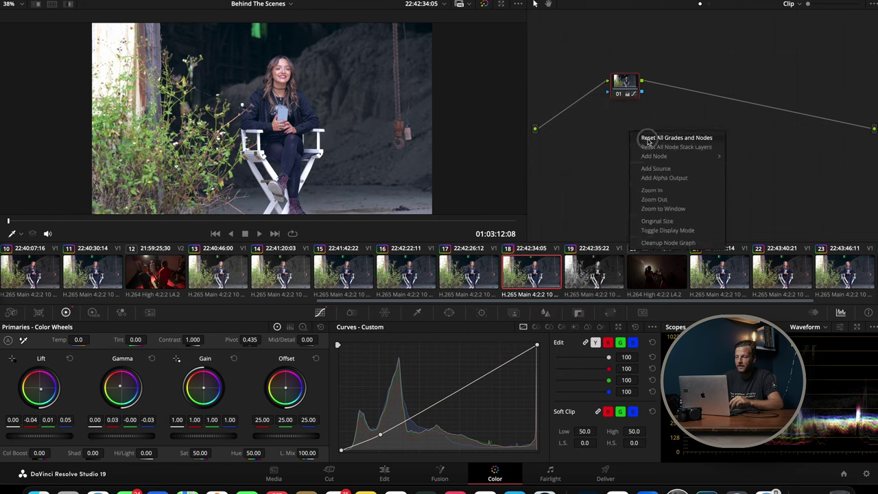
click(646, 138)
drag(615, 97, 571, 76)
Step: Reshape the custom curve with darker shadows and brighter highlights, and lower saturation to 35.40
drag(373, 434, 378, 439)
drag(477, 376, 481, 369)
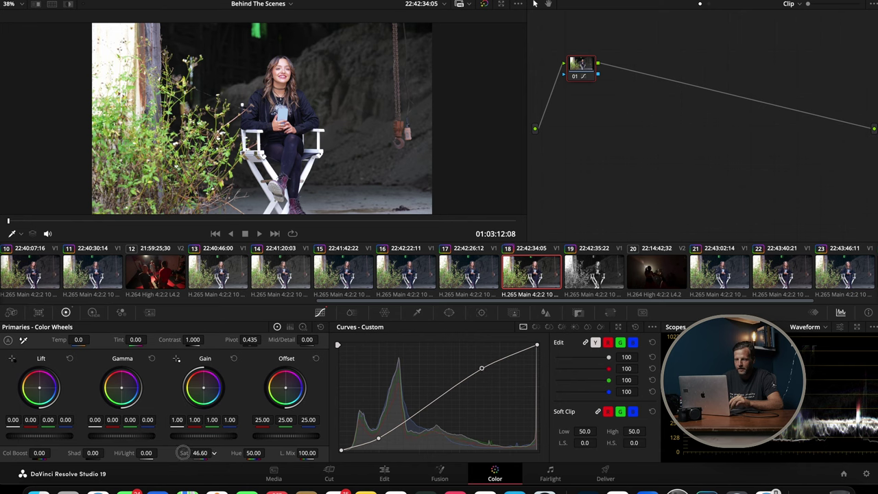
drag(171, 452, 163, 453)
right_click(549, 271)
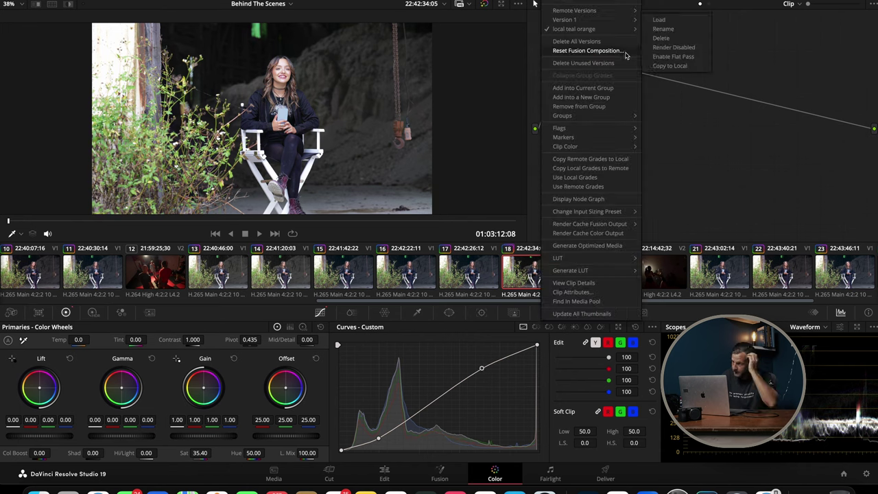
mouse_move(616, 13)
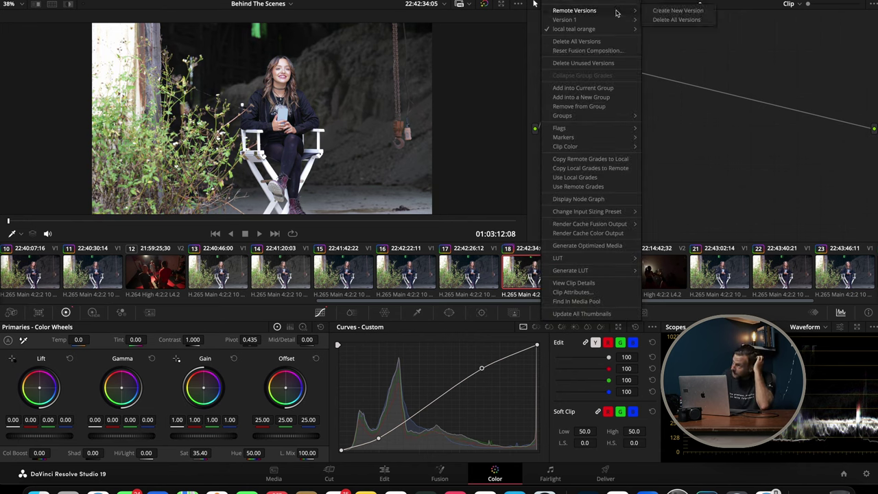
Step: Create Version 3 for clip 18 and grade it black-and-white: saturation 0.60, reset curve with darkened shadows
click(659, 11)
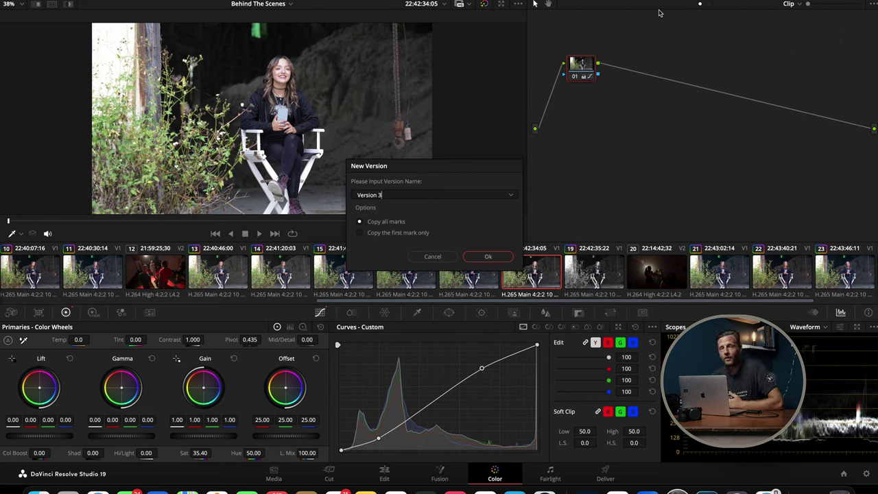
click(488, 257)
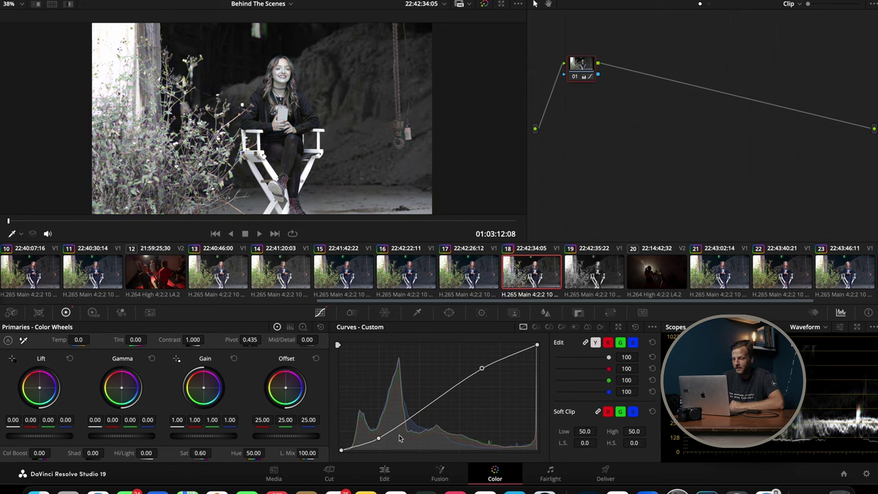
drag(382, 444, 384, 440)
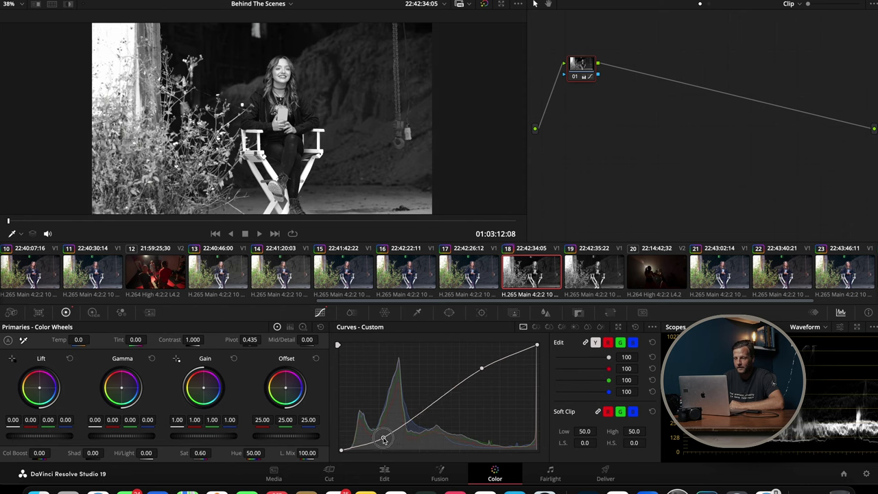
click(635, 328)
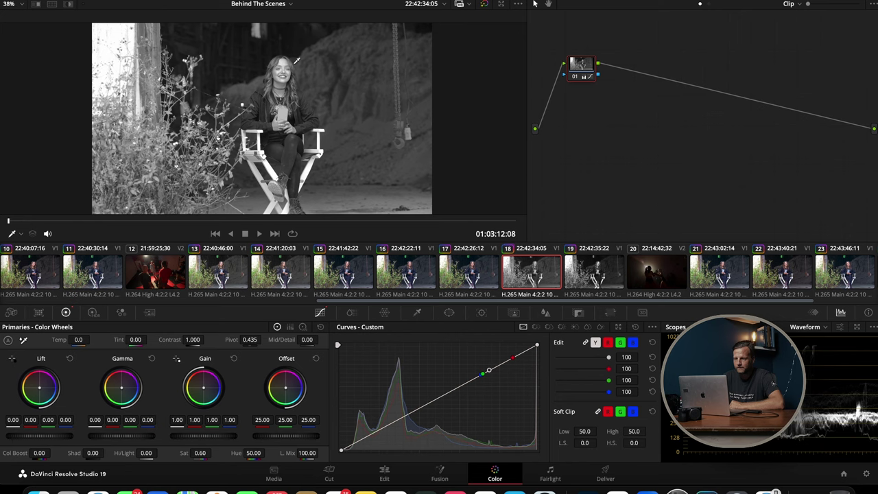
drag(374, 432, 378, 442)
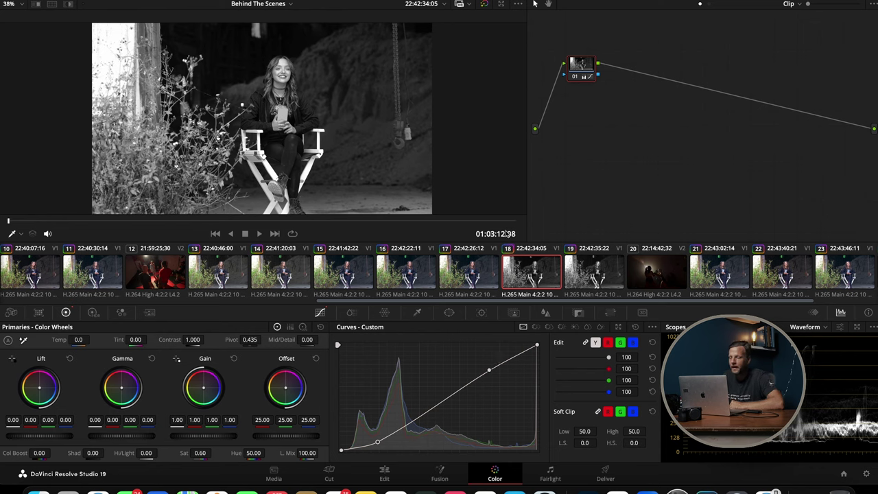
Step: Load clip 18's local teal orange version, then switch to Version 1
right_click(533, 276)
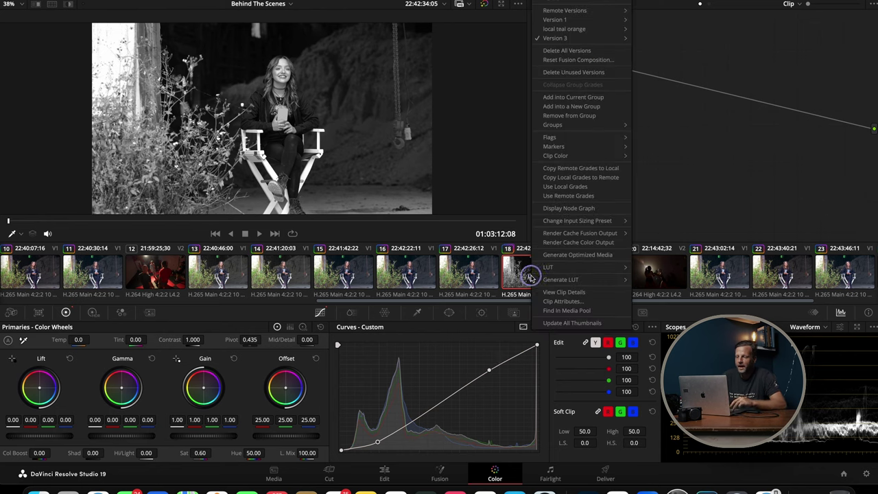
mouse_move(581, 33)
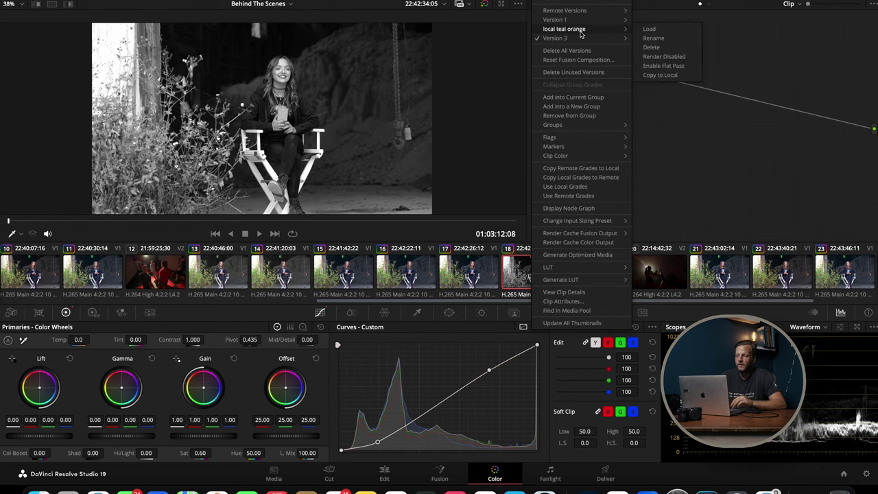
click(649, 30)
right_click(540, 277)
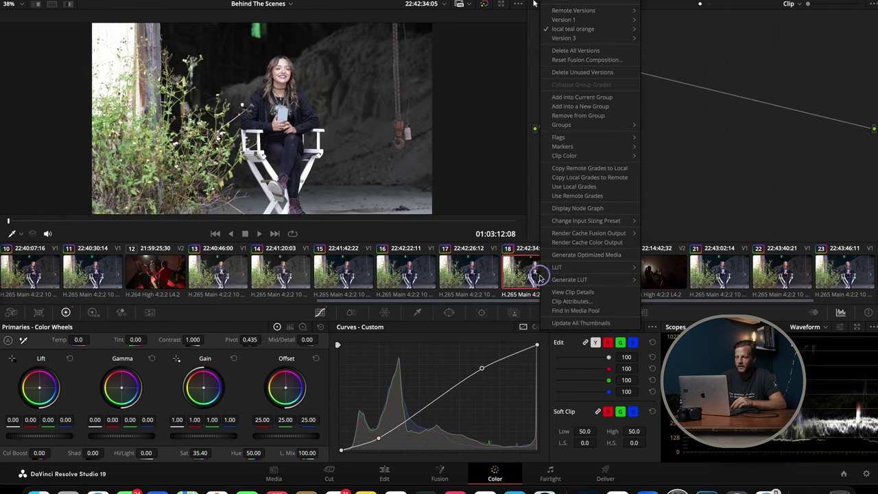
mouse_move(580, 20)
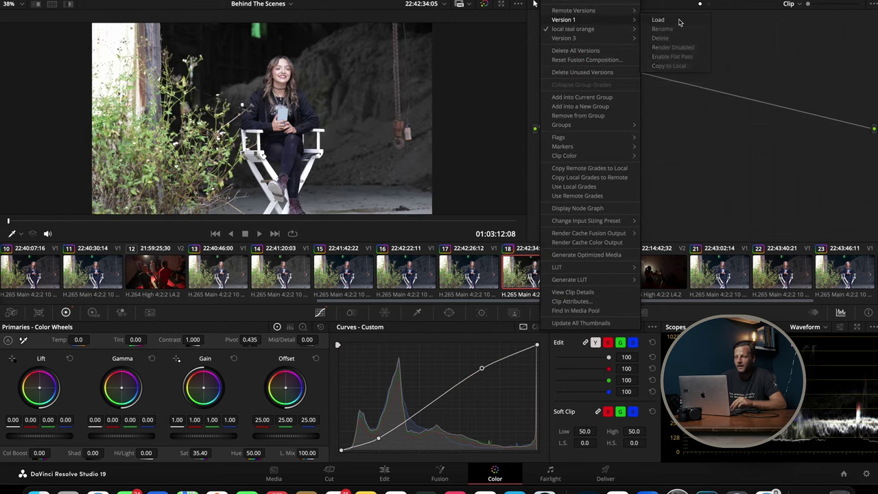
click(679, 21)
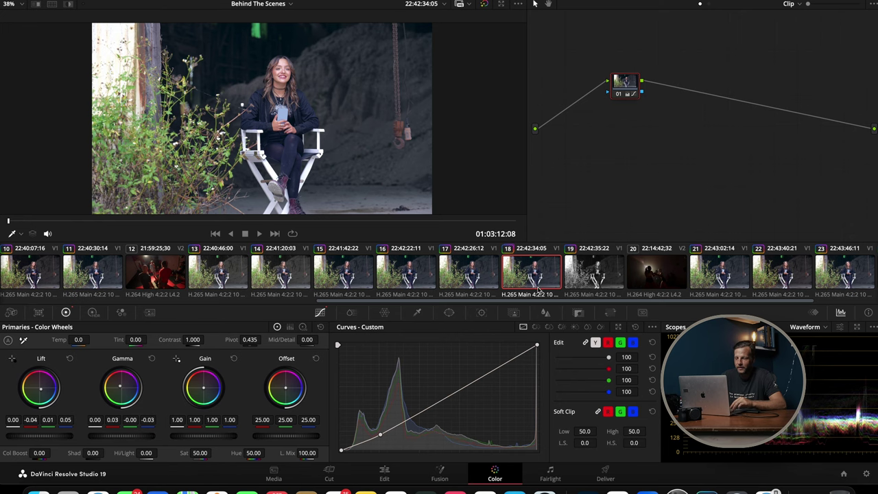
Step: Glance at clip 19's grade, then reload clip 18's black-and-white Version 3
click(588, 281)
click(542, 282)
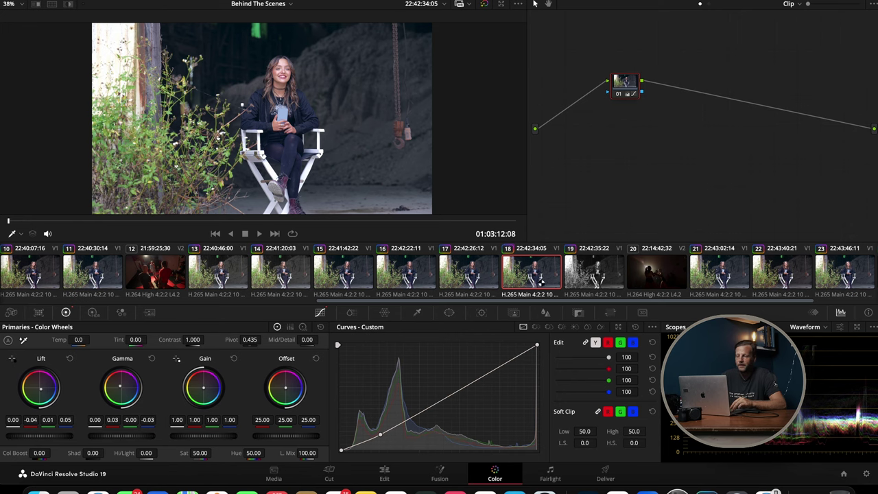
right_click(541, 282)
mouse_move(625, 42)
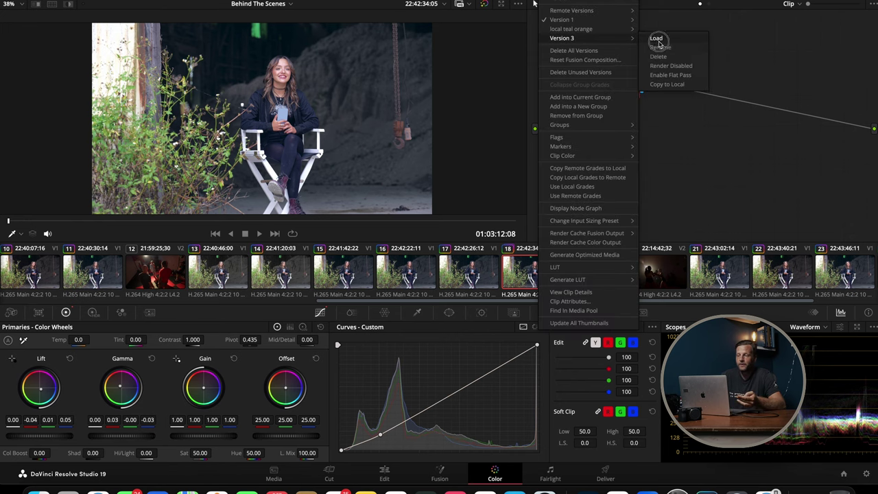
click(657, 38)
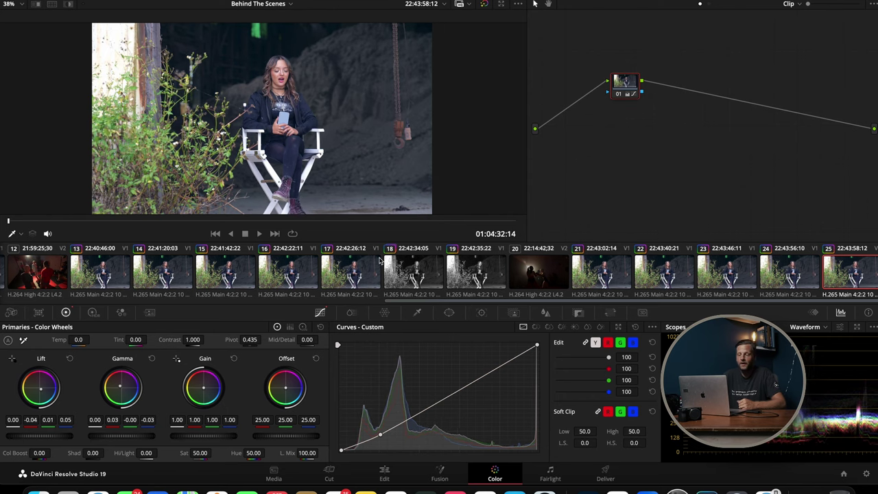
Step: Copy the black-and-white grade onto clip 17 with Apply Grade
click(360, 273)
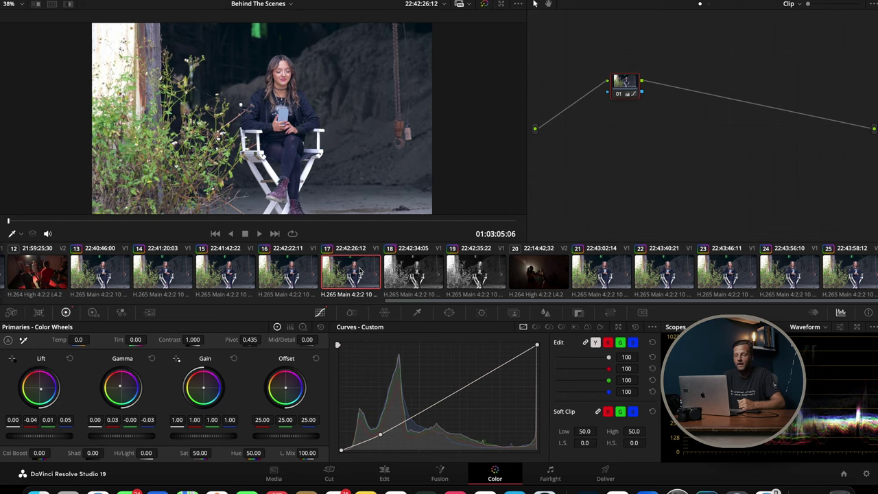
right_click(409, 273)
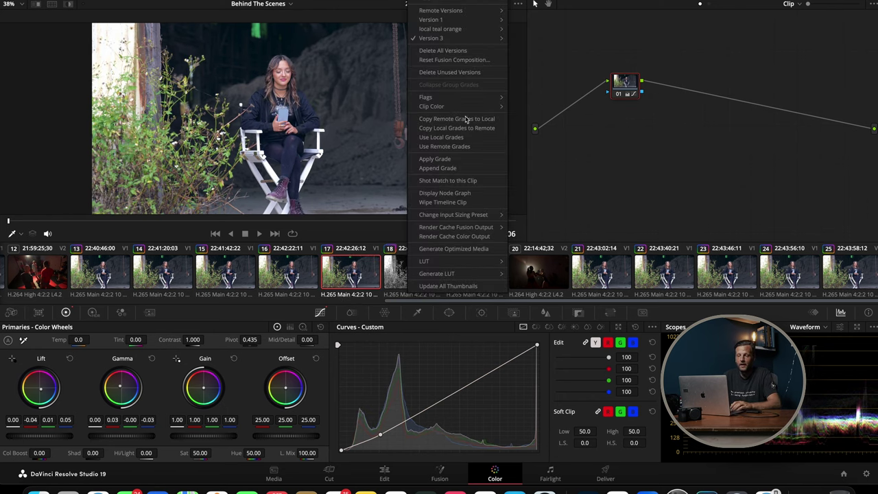
click(470, 159)
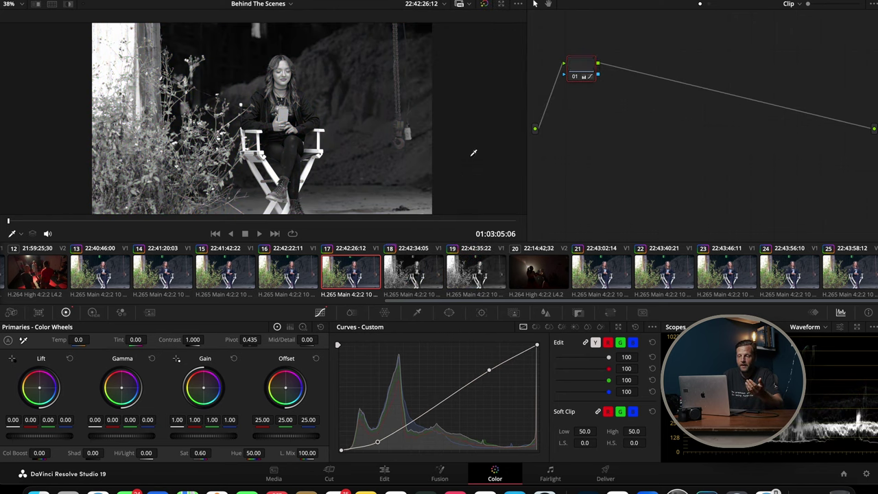